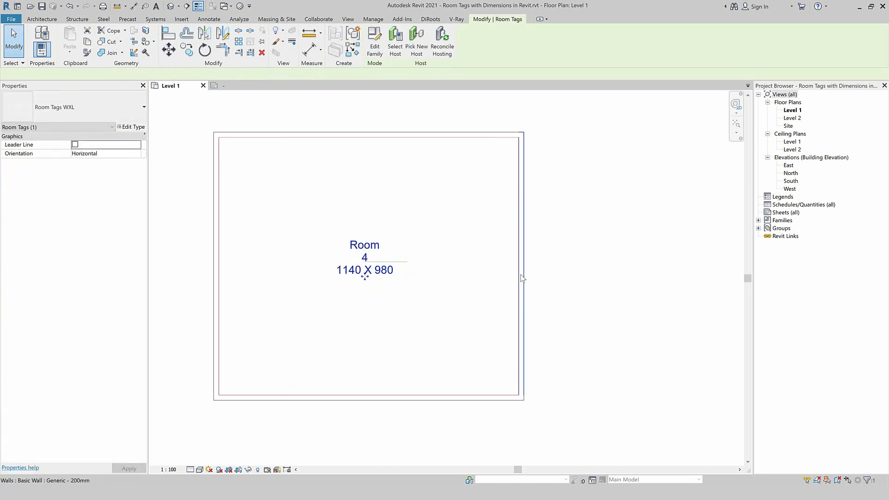
Drag the right, bottom and left walls inward until the room tag reads 810 X 620
drag(519, 278, 382, 370)
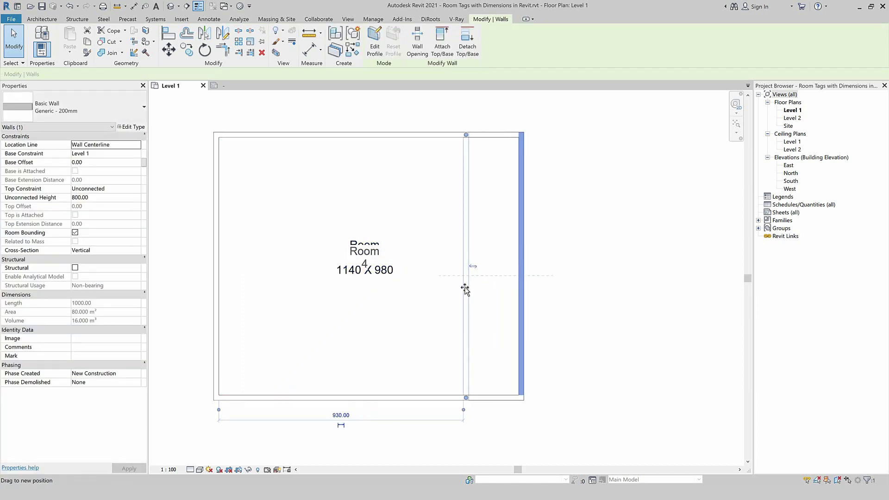
click(370, 399)
drag(370, 399, 376, 354)
click(215, 289)
drag(216, 290, 302, 290)
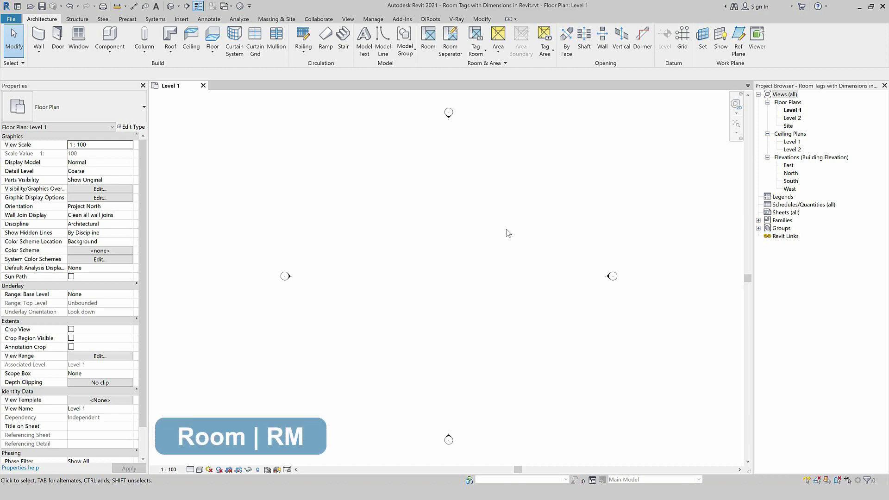
key(r)
key(m)
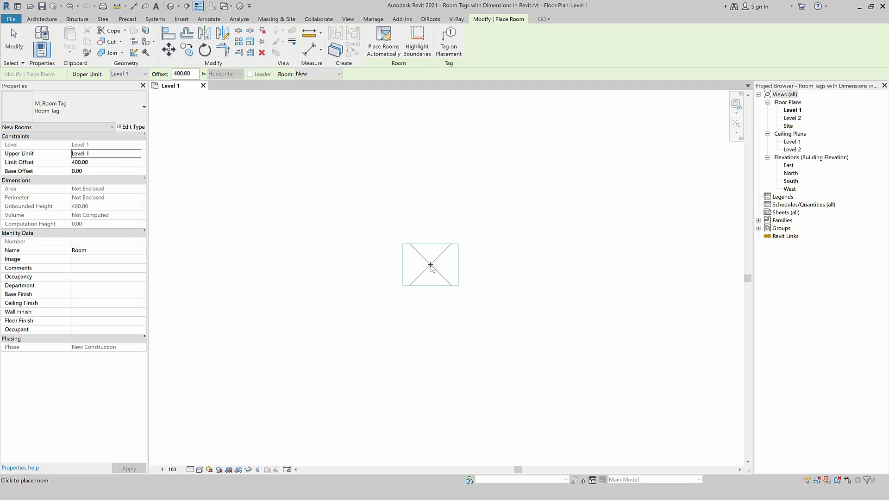
key(Escape)
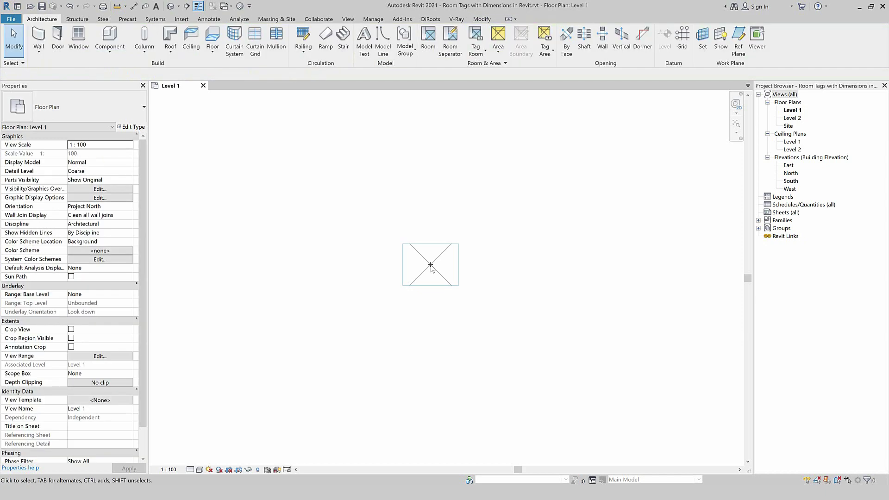
right_click(431, 266)
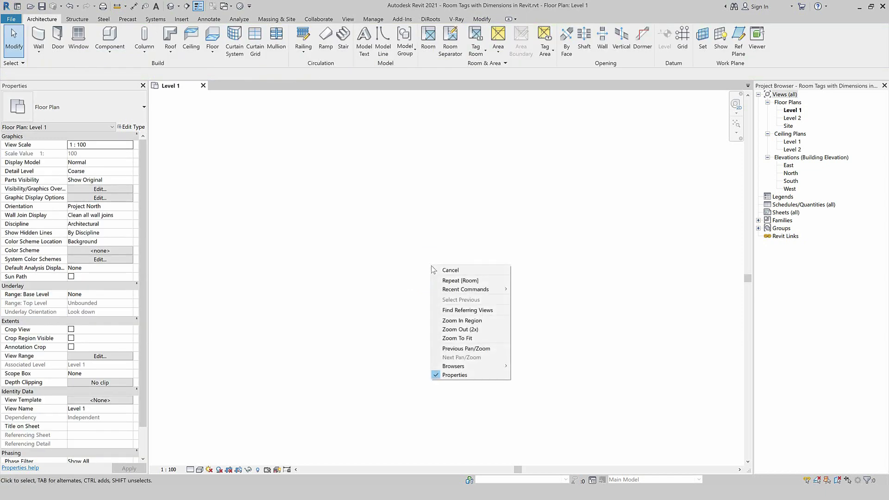
click(439, 273)
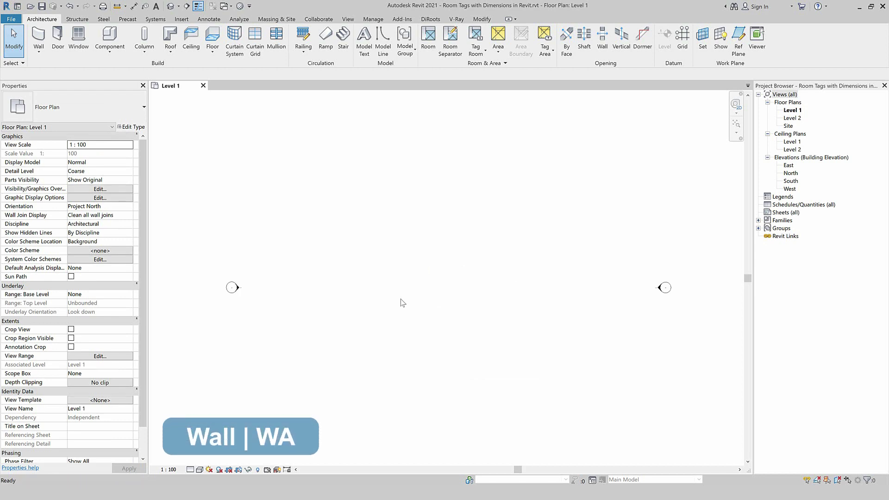
Draw a rectangular wall enclosure about 1190 by 1290 with the WA Rectangle option
key(w)
key(a)
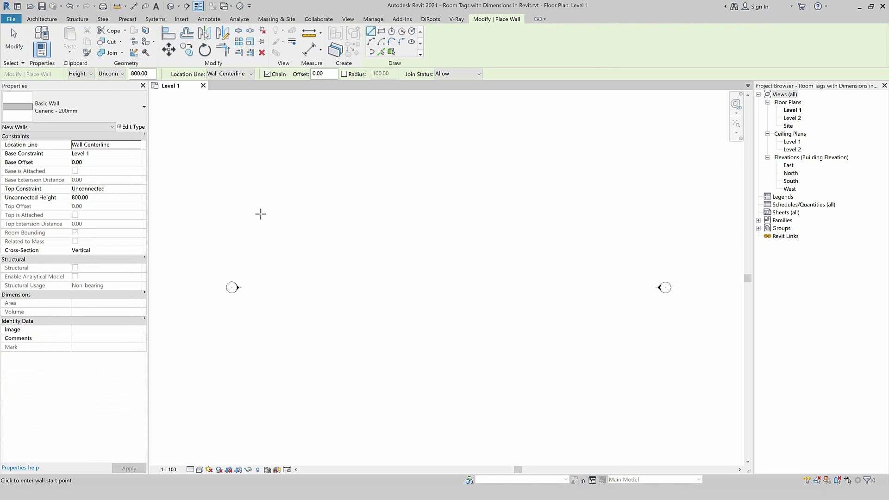
click(44, 20)
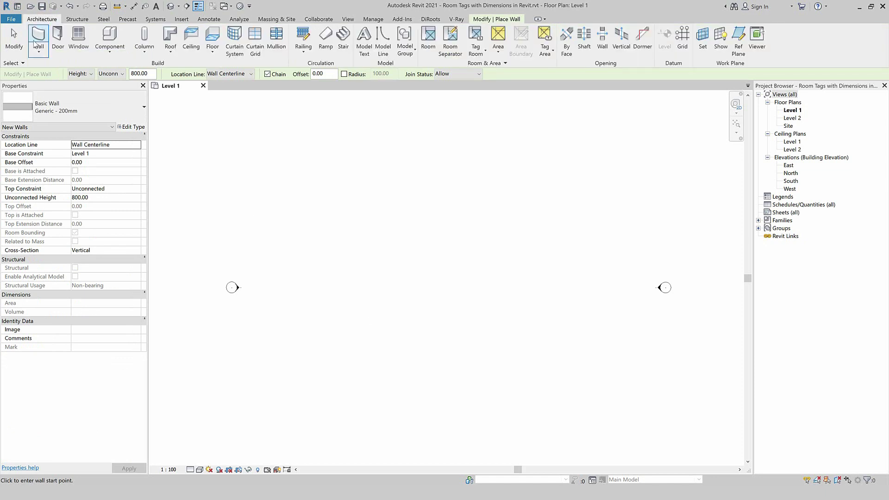
click(495, 19)
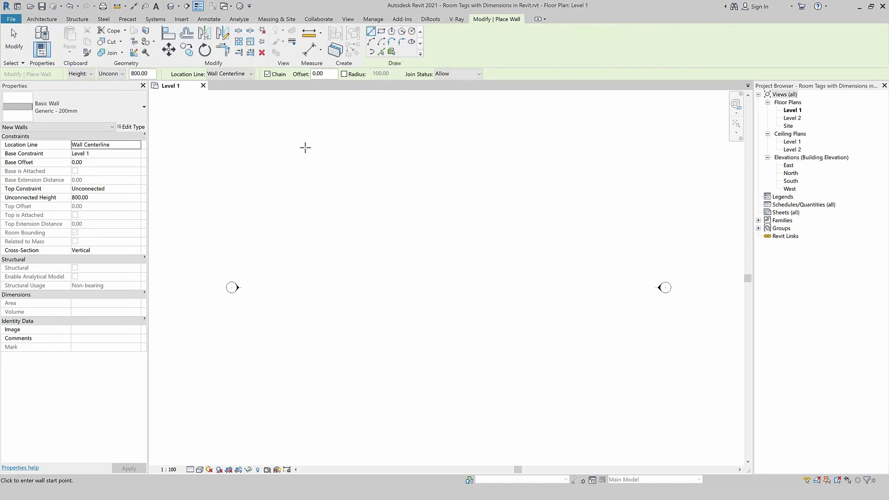
click(384, 31)
scroll(374, 136, up, 2)
click(339, 179)
click(429, 277)
scroll(413, 236, up, 1)
Exit the wall tool, start and cancel room placement, then recentre the walls in view
key(Escape)
key(Escape)
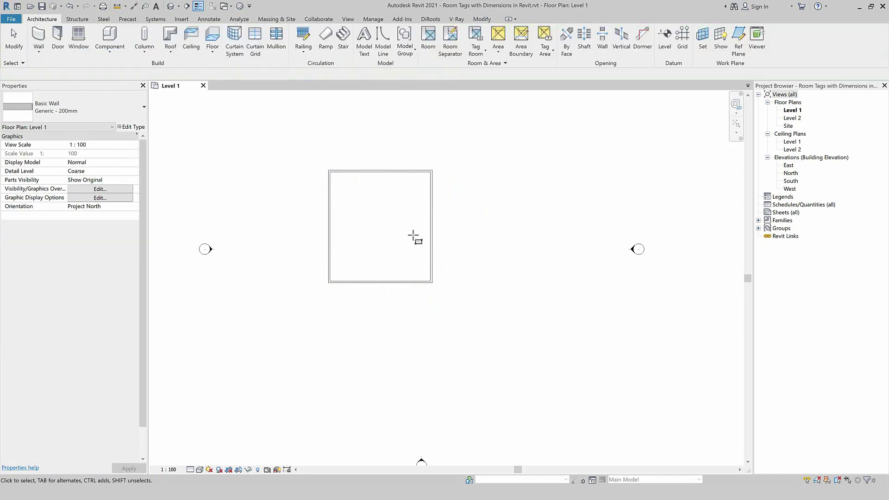
key(r)
key(m)
scroll(403, 239, up, 2)
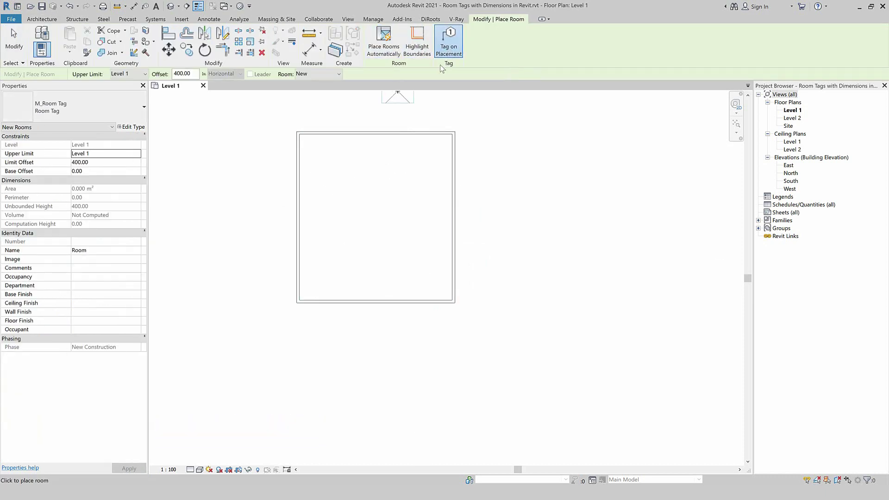
scroll(359, 238, up, 1)
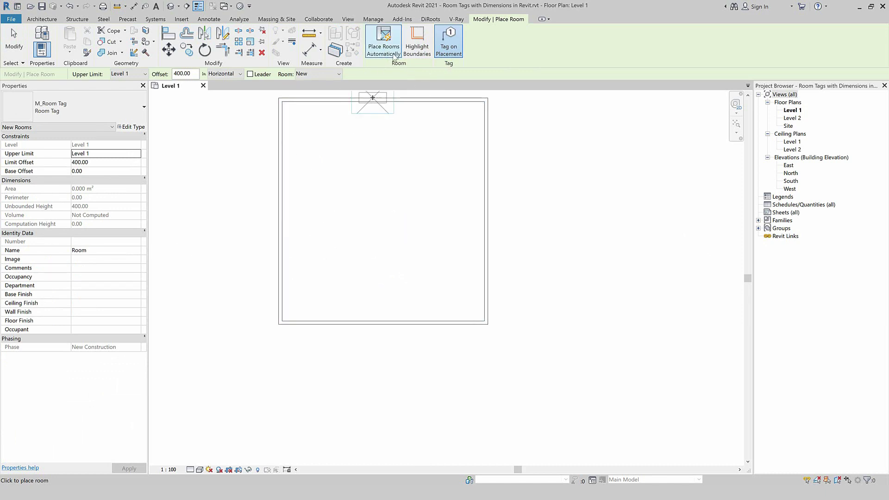
scroll(334, 262, down, 1)
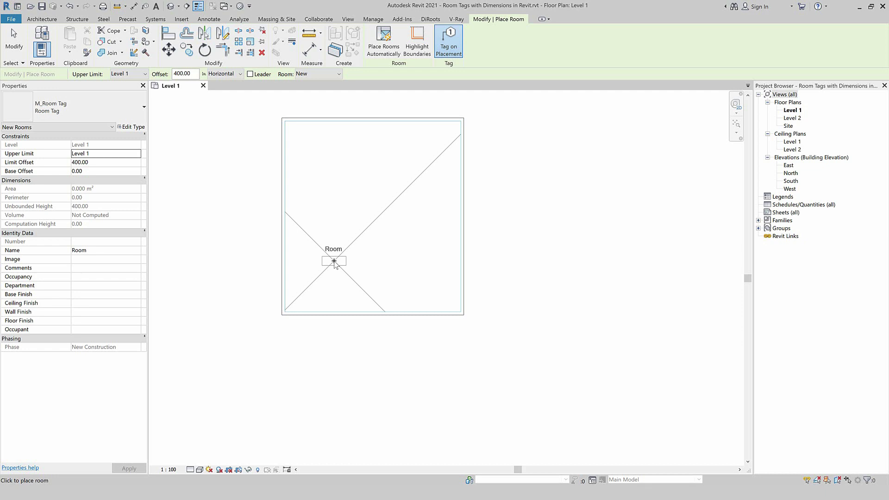
key(Escape)
key(Escape)
scroll(370, 199, down, 3)
middle_drag(371, 218, 355, 228)
scroll(352, 225, up, 1)
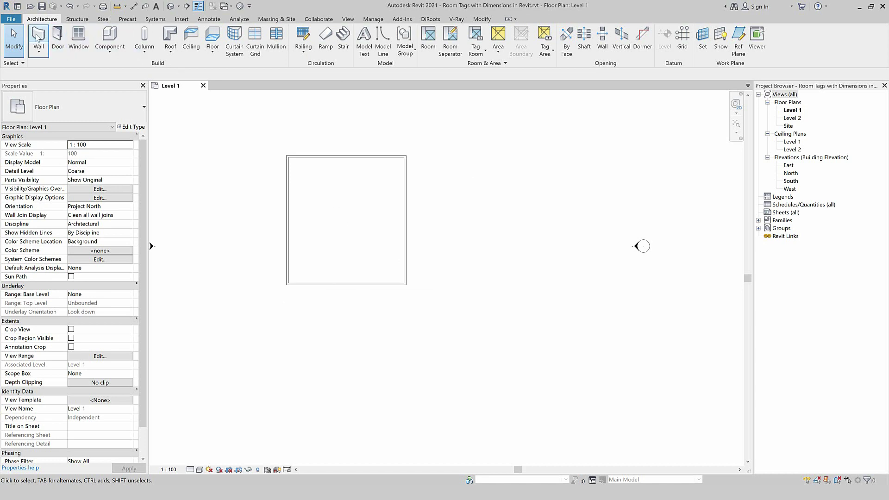
scroll(430, 172, up, 1)
Draw three walls off the existing rectangle's right side to enclose a second space
key(w)
key(a)
click(403, 154)
click(552, 154)
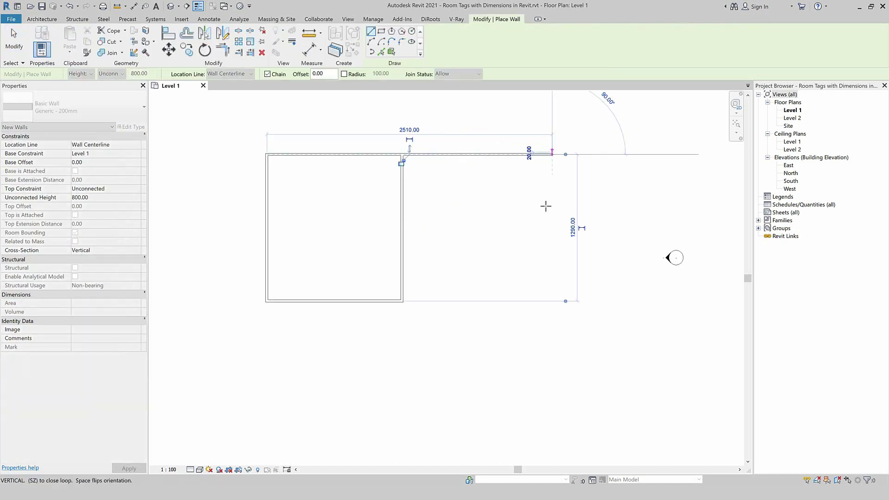
click(553, 301)
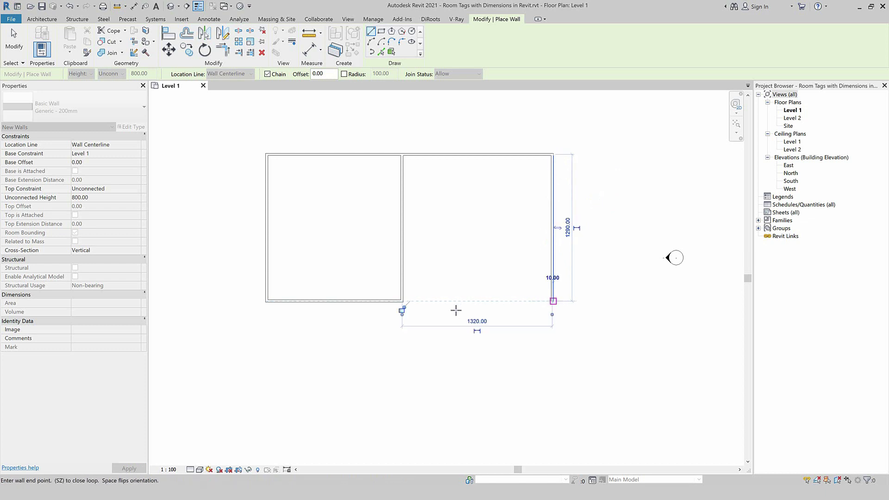
click(403, 301)
key(Escape)
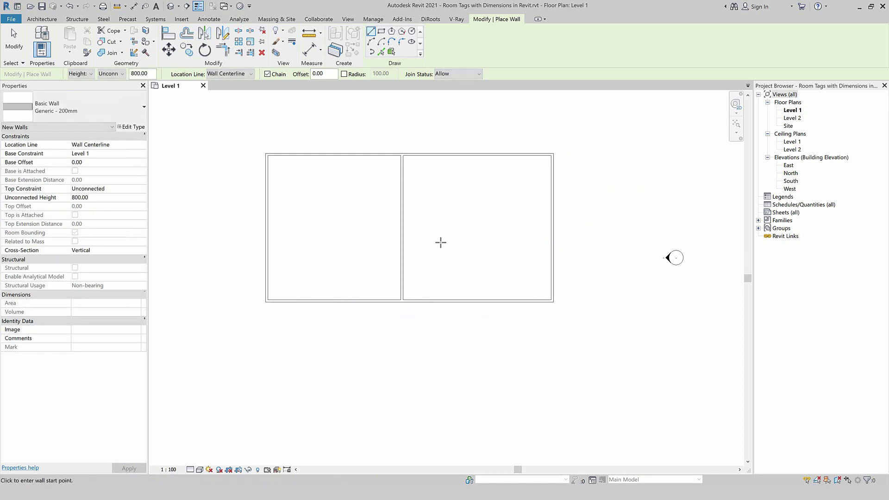
key(Escape)
Place rooms automatically in both enclosures, creating tagged Room 1 and Room 2
key(r)
key(m)
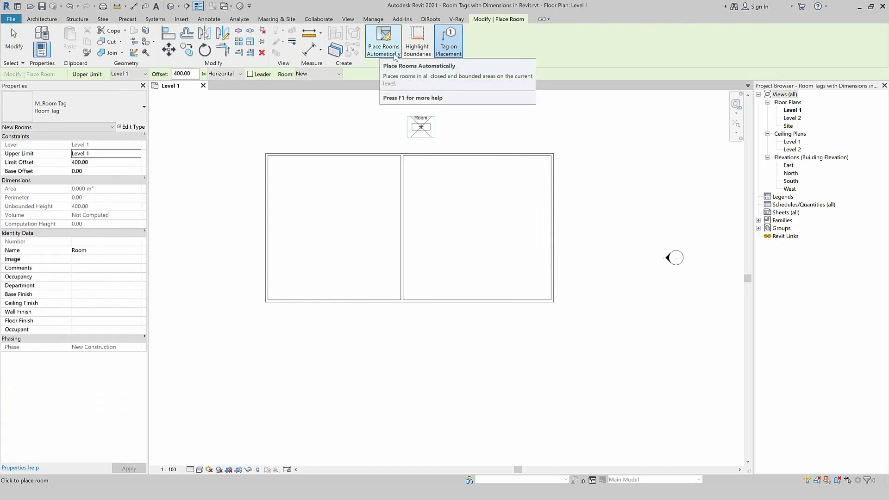
click(395, 55)
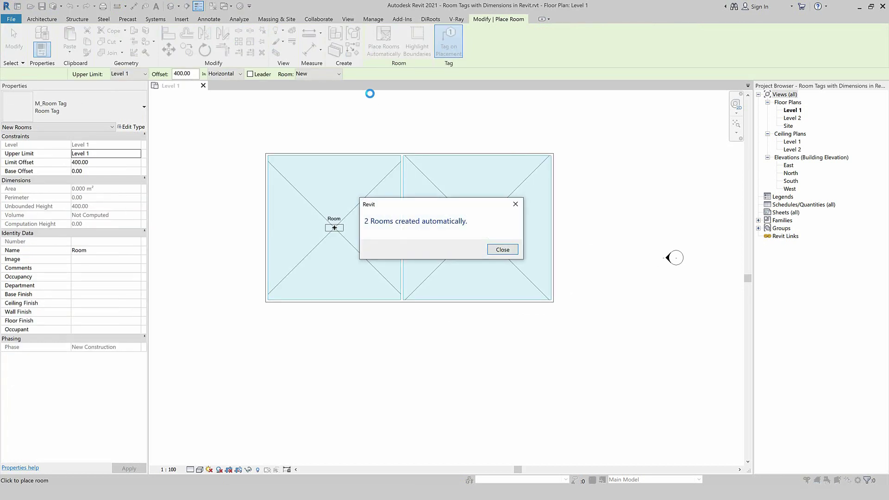
click(503, 250)
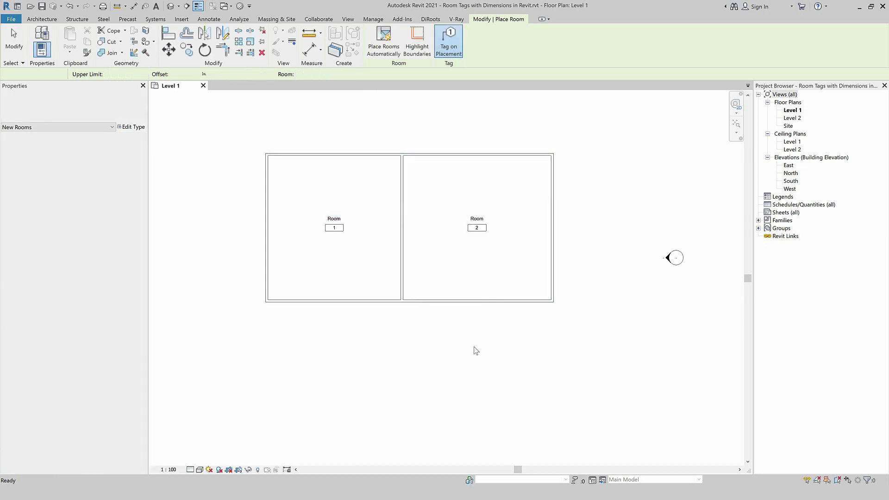
key(Escape)
key(Escape)
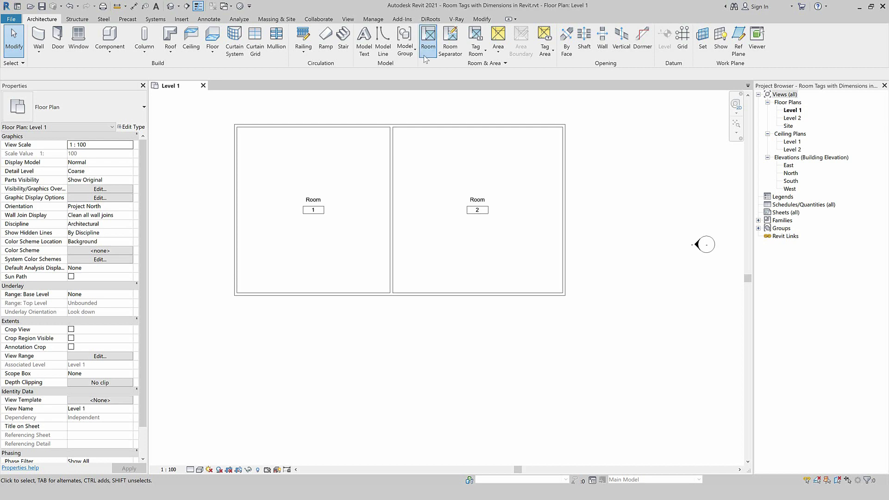
Highlight the room-bounding walls from the Room tool, dismiss the warning and exit
click(428, 38)
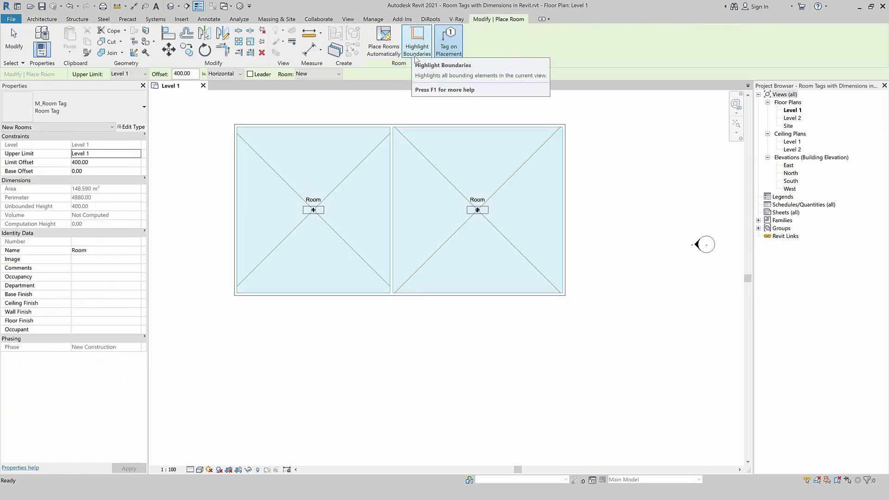
click(415, 57)
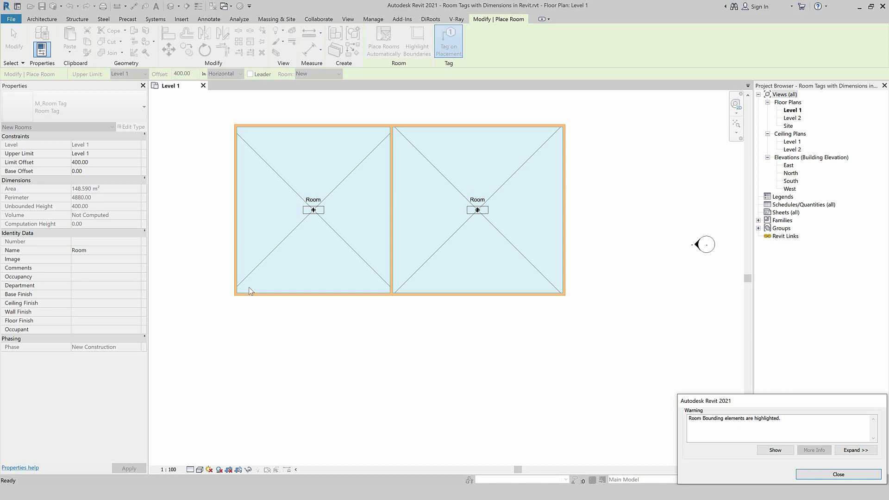
click(413, 240)
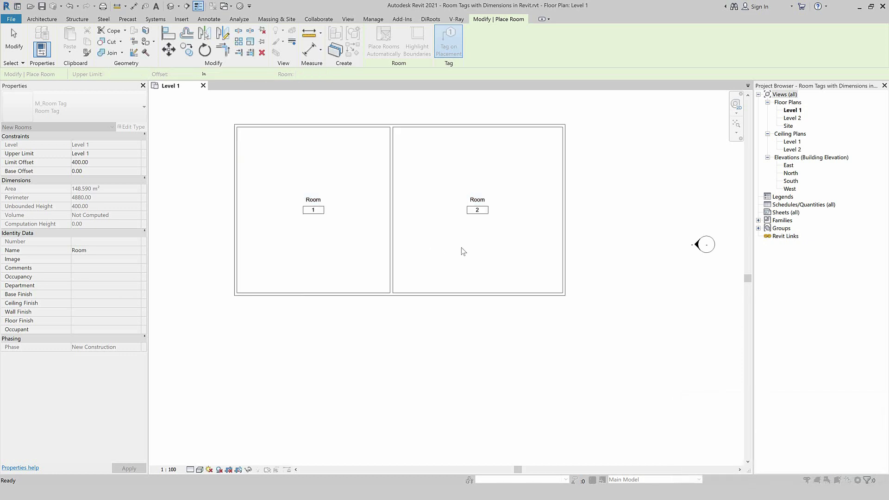
key(Escape)
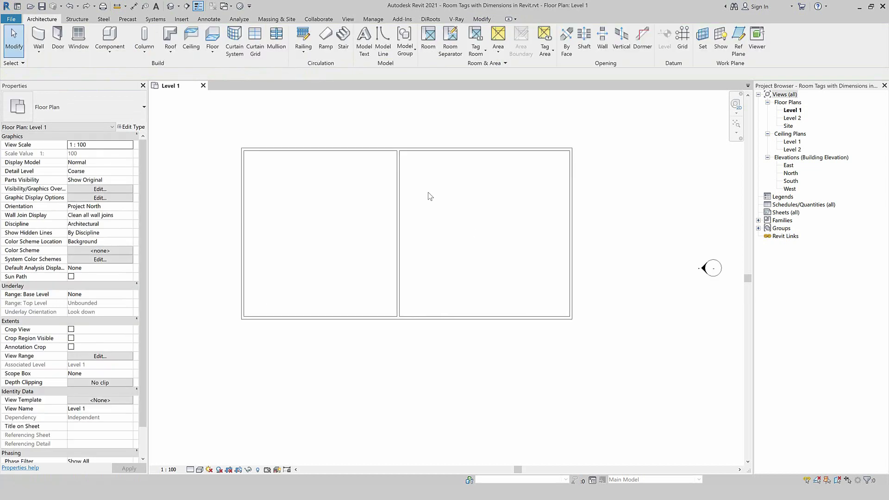
Start the Room tool, toggle Tag on Placement on and off, then cancel without placing a room
click(427, 44)
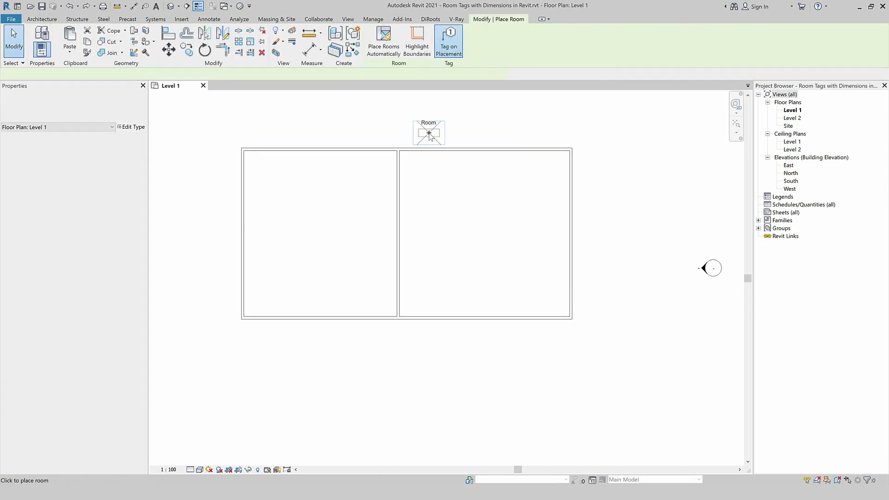
click(449, 56)
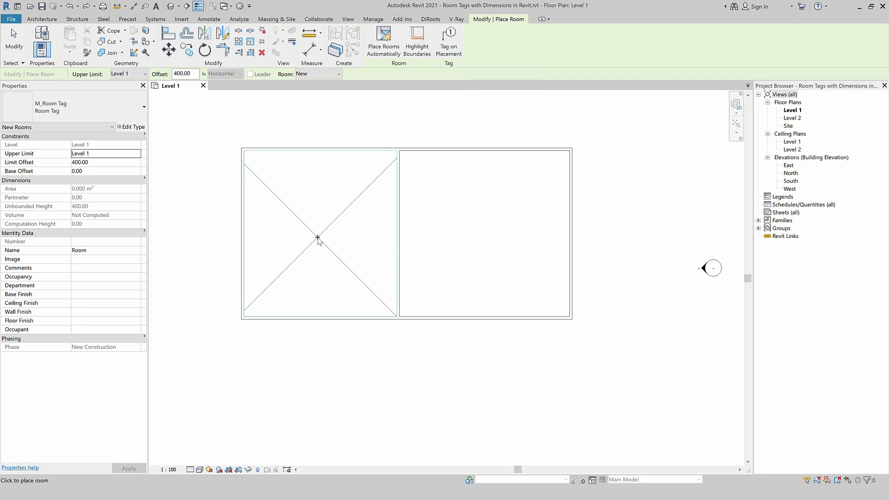
scroll(317, 239, up, 2)
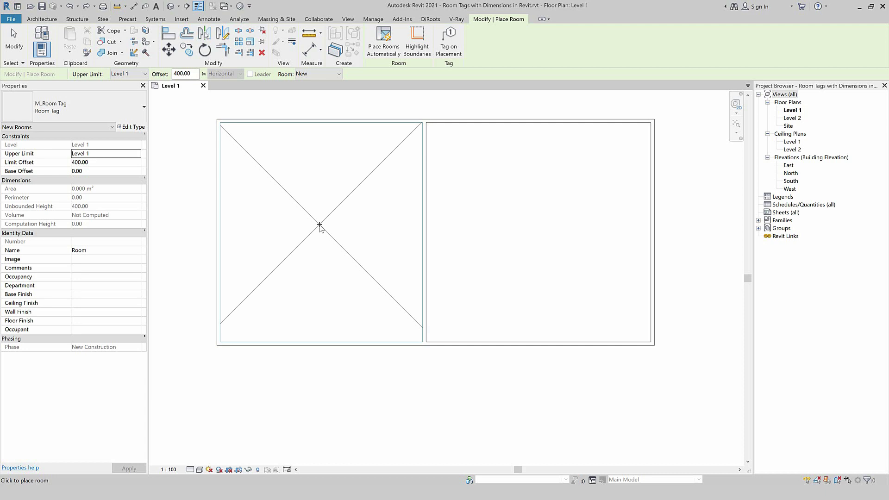
click(449, 41)
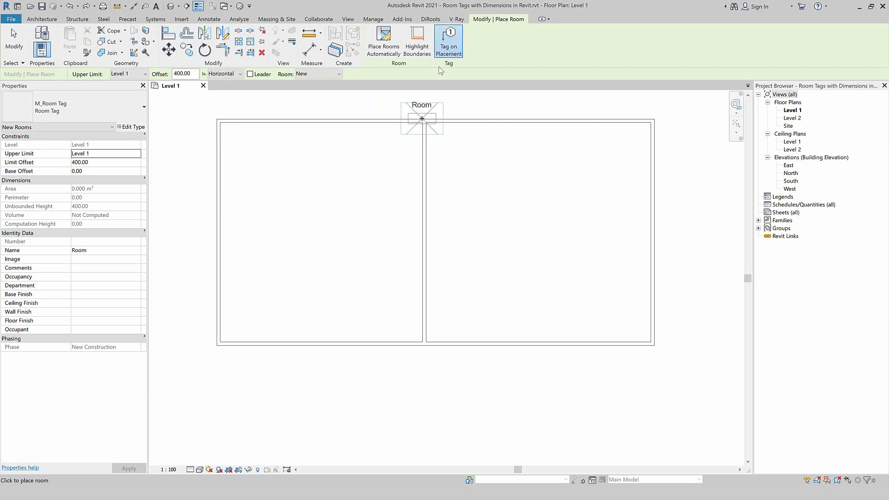
click(448, 42)
scroll(316, 220, up, 1)
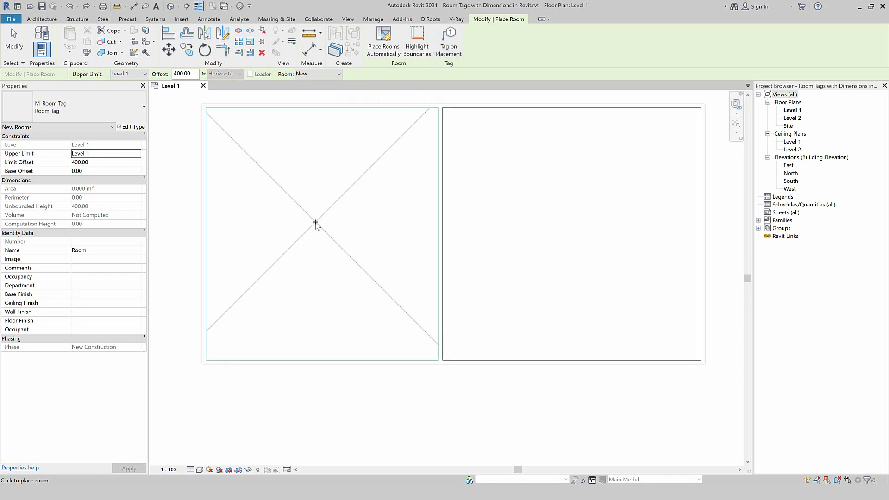
key(Escape)
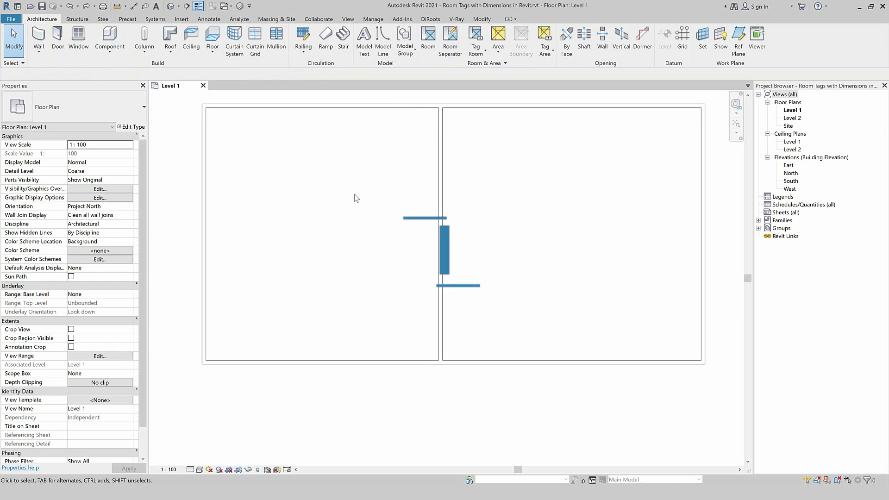
Select the middle wall between the two spaces and delete it
scroll(353, 196, down, 1)
click(413, 216)
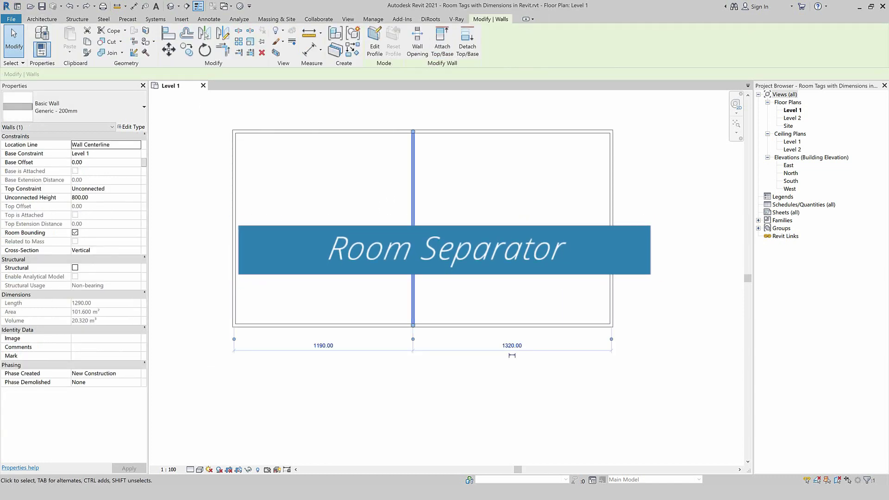
key(Delete)
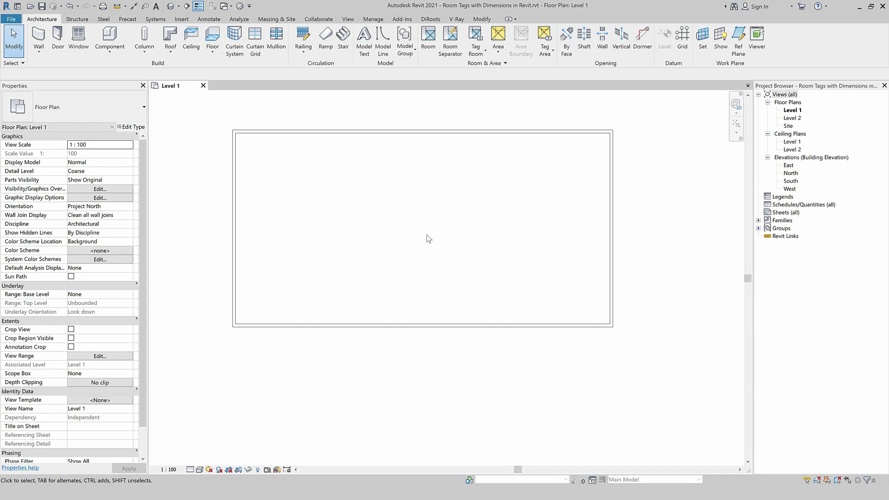
Place a single tagged room, Room 1 of 316.230 m², at the centre of the enclosure
click(428, 37)
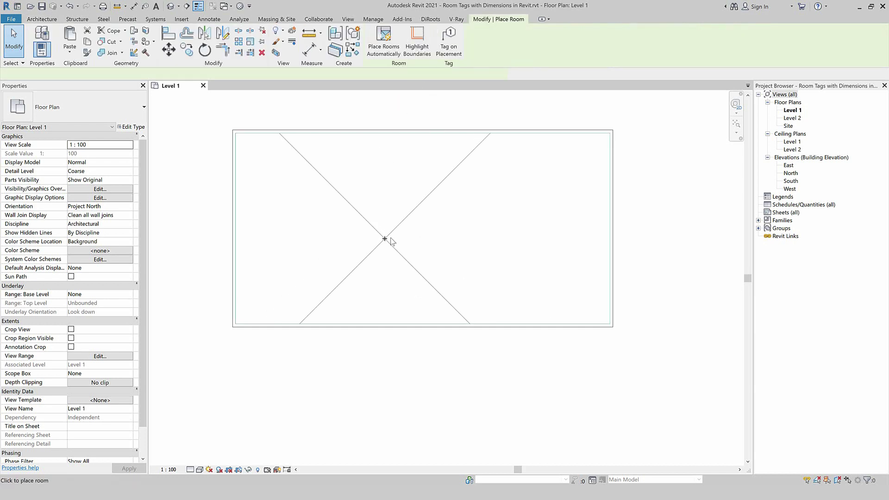
click(403, 224)
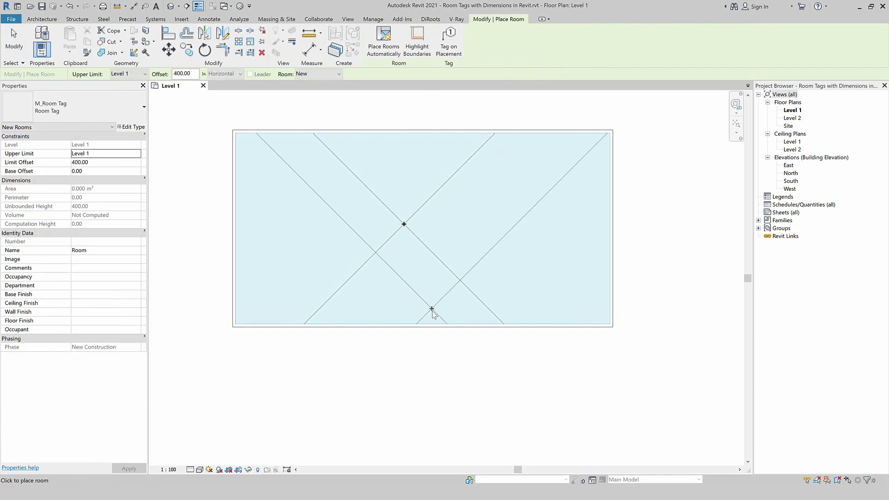
click(453, 44)
click(405, 228)
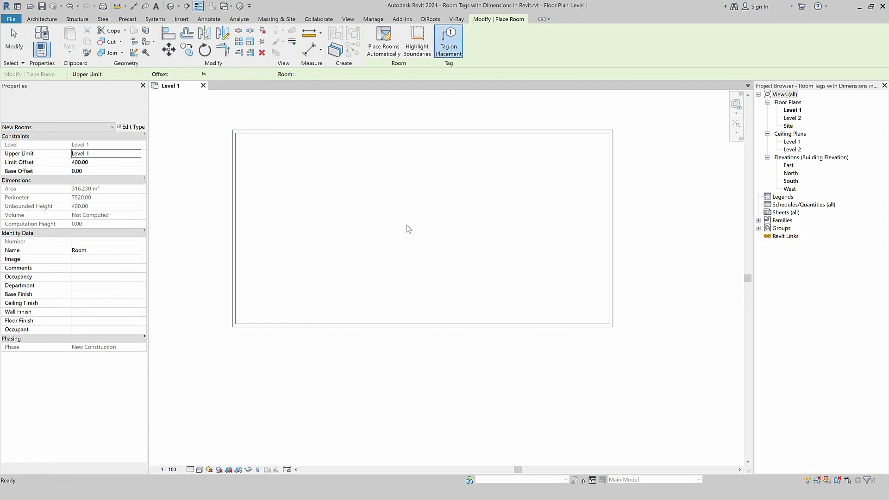
key(Escape)
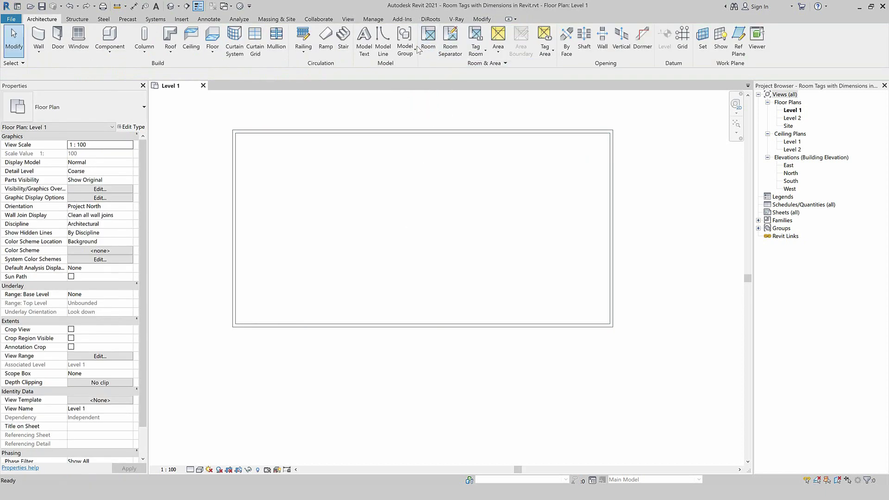
click(427, 39)
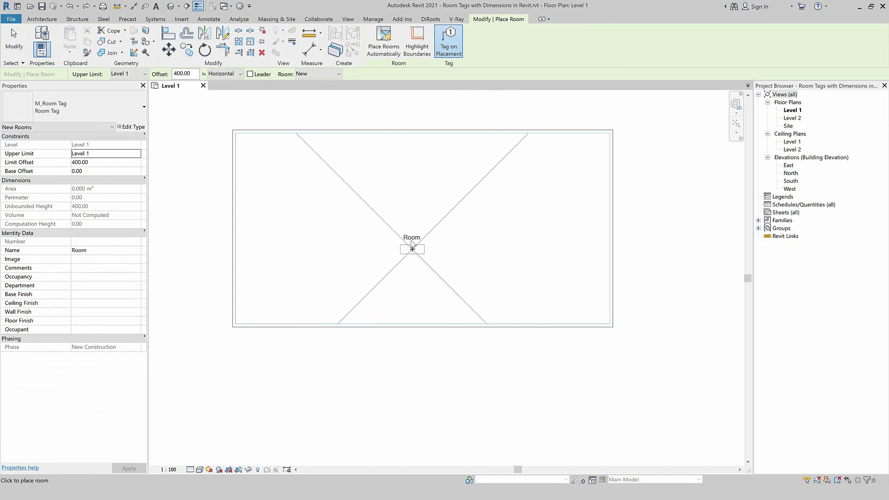
click(412, 217)
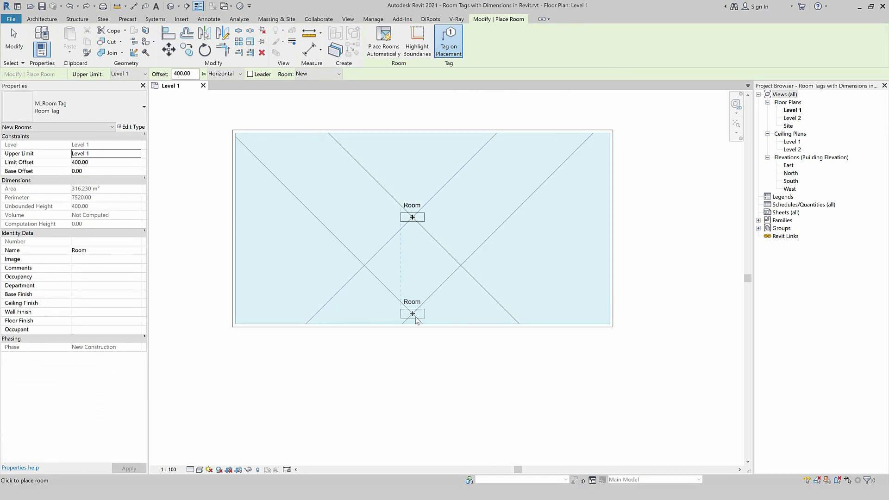
key(Escape)
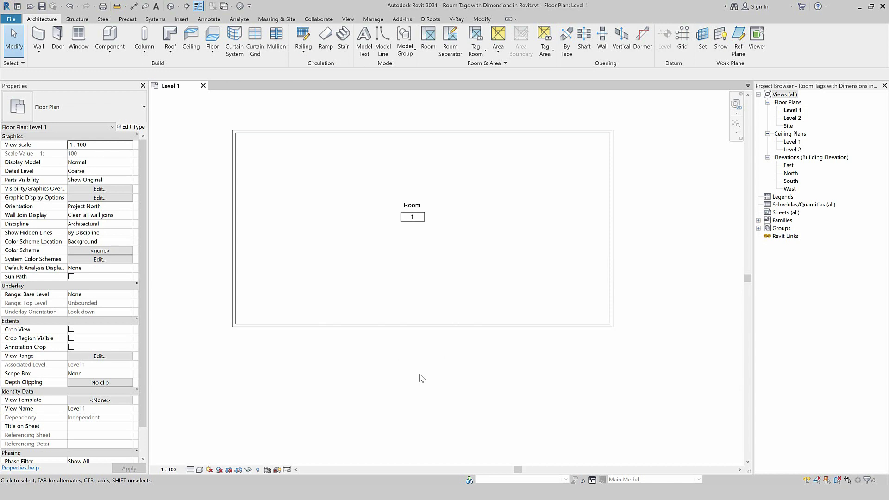
Draw two vertical wall-to-wall room separation lines, leaving a 710-wide left space
click(450, 39)
click(340, 324)
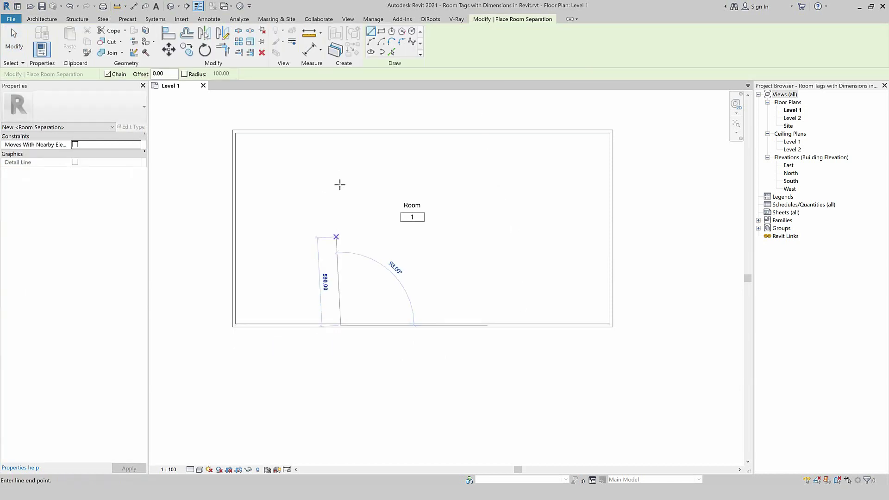
click(342, 133)
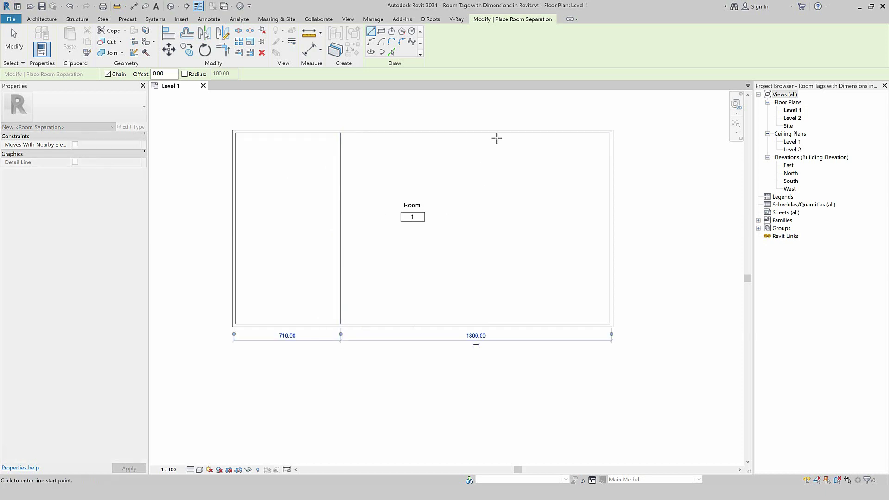
click(515, 133)
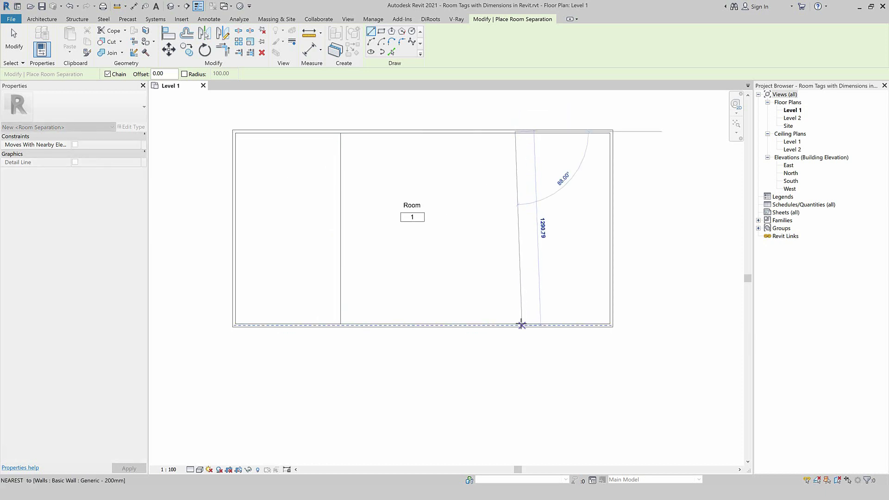
click(516, 323)
key(Escape)
key(Escape)
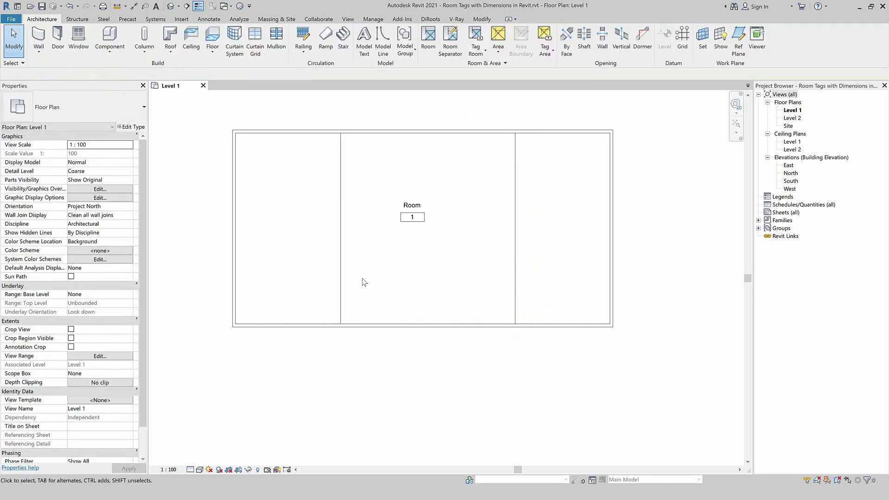
Select Room 1 to check its extent, then clear the selection
click(391, 311)
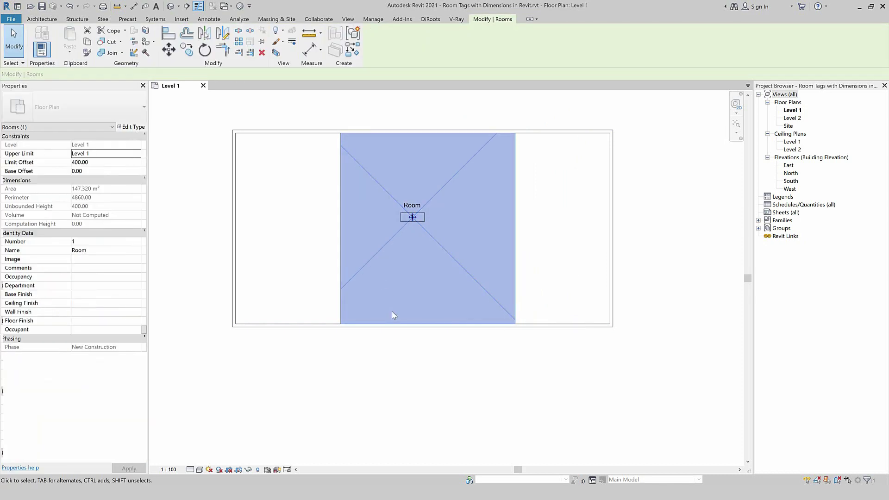
scroll(391, 312, up, 1)
scroll(270, 380, down, 2)
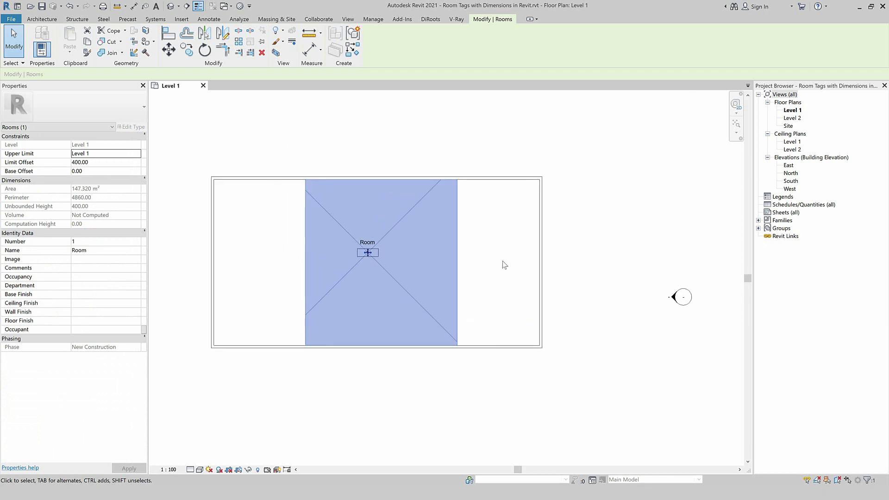
click(440, 151)
Place tagged Room 2 and Room 3 in the left and right spaces
key(r)
key(m)
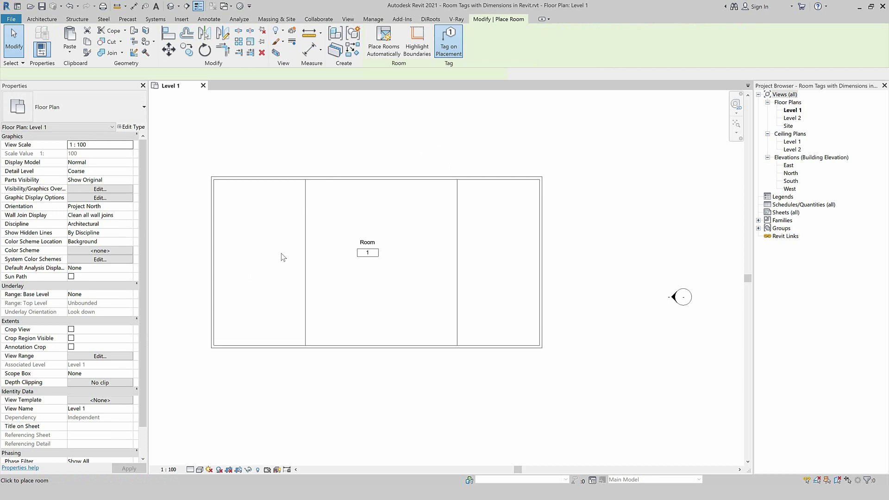
click(265, 265)
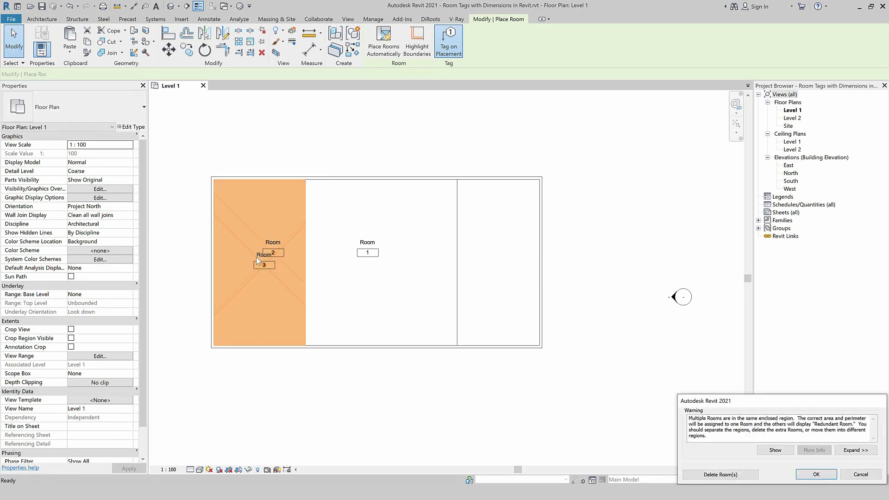
scroll(257, 257, up, 1)
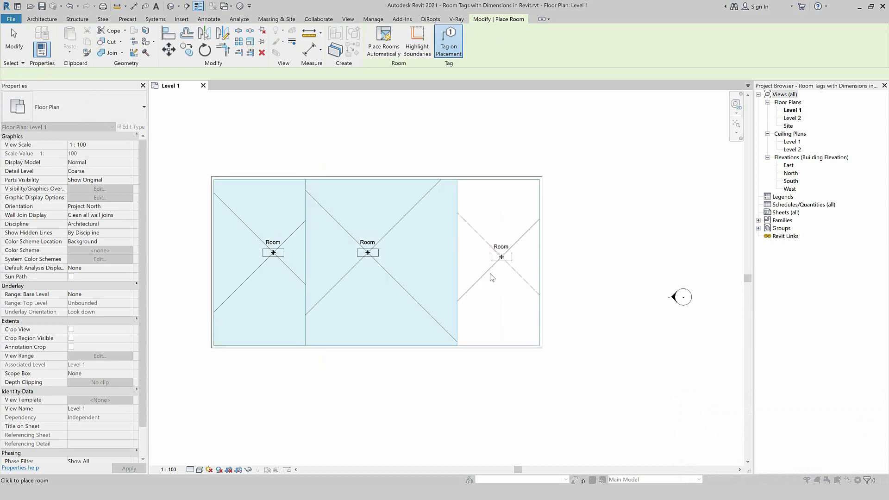
click(506, 269)
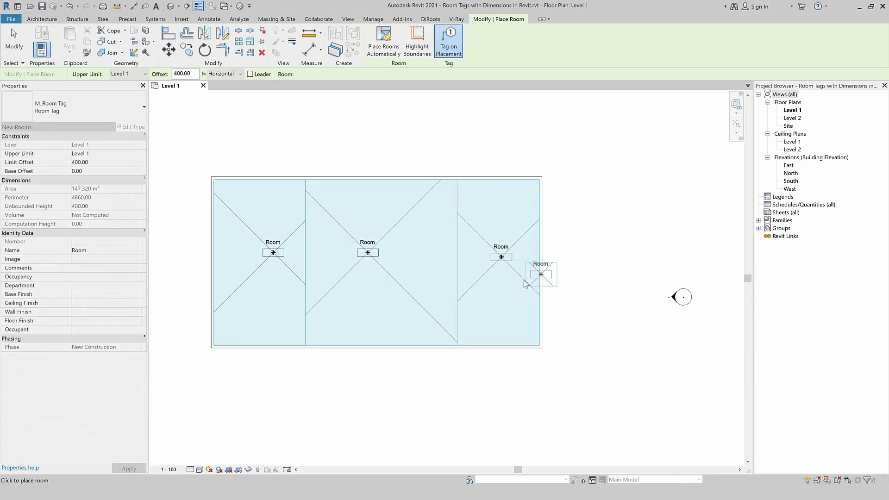
key(Escape)
key(Escape)
key(Escape)
scroll(412, 338, down, 2)
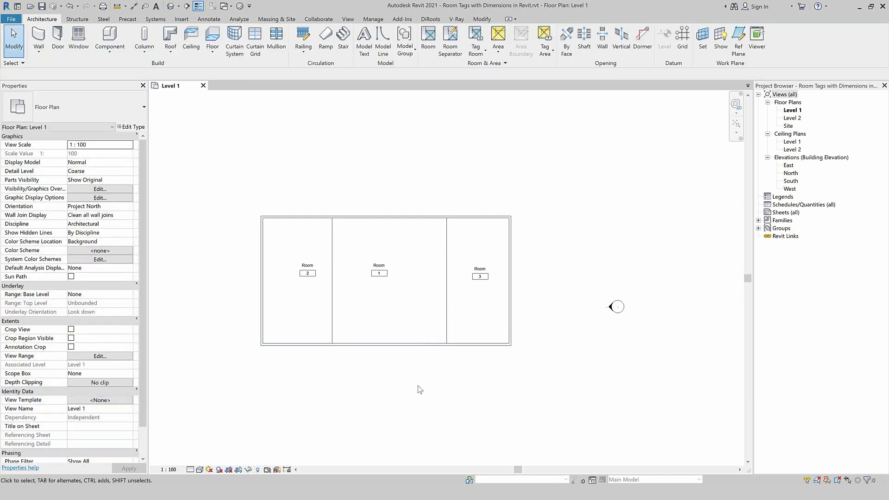
click(332, 304)
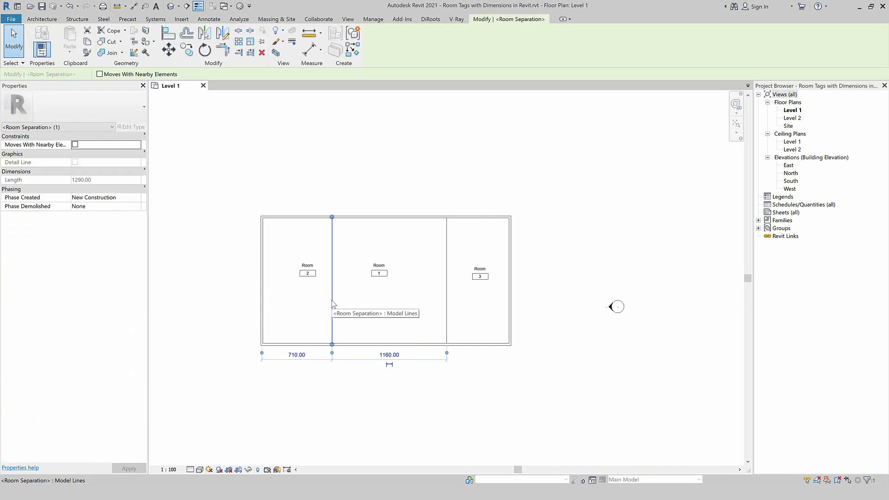
Hide the room separation lines category in the view, then reveal hidden elements and unhide it
right_click(332, 304)
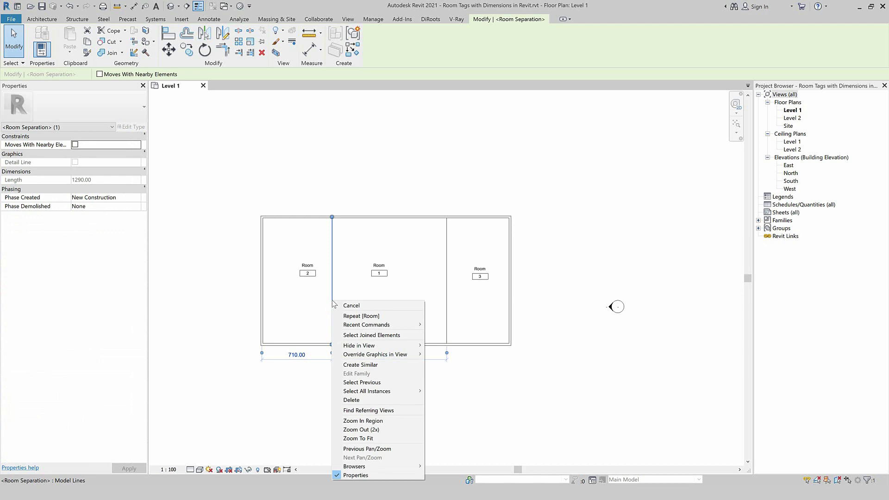
mouse_move(359, 345)
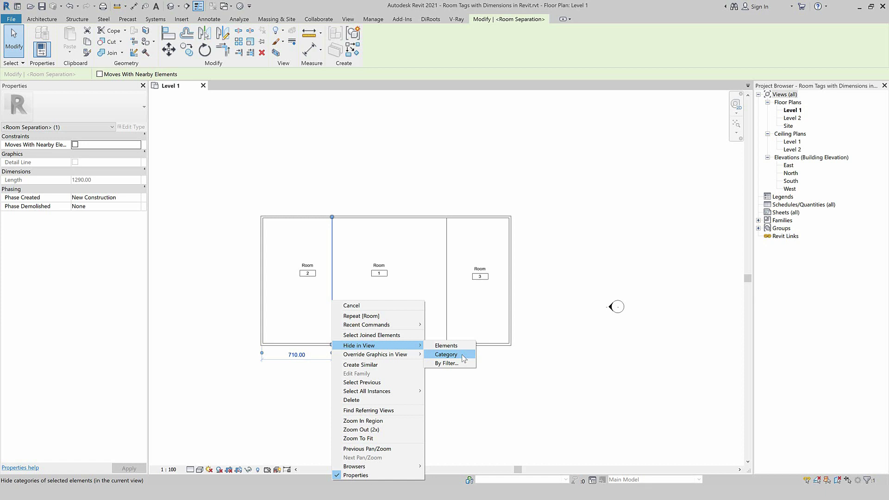
click(462, 354)
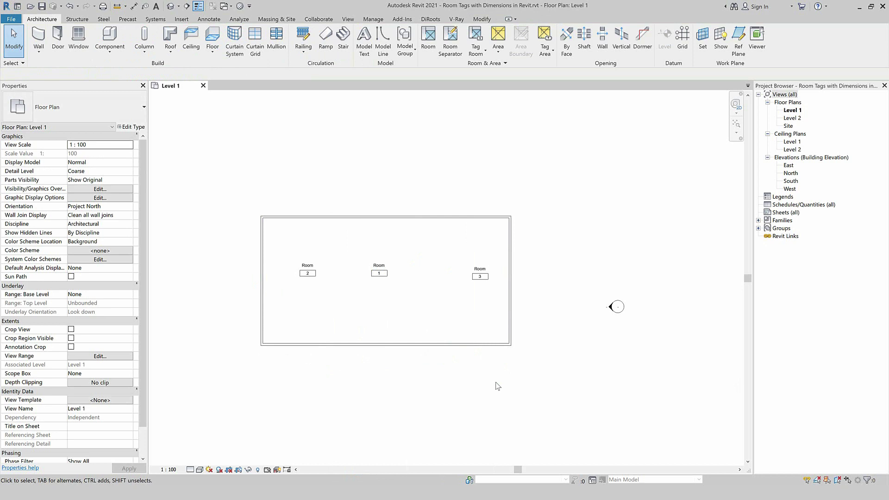
click(257, 470)
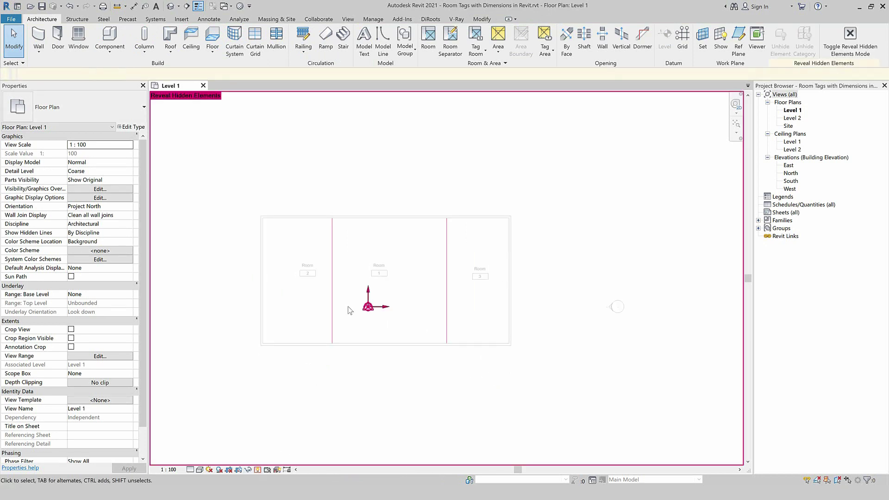
click(332, 326)
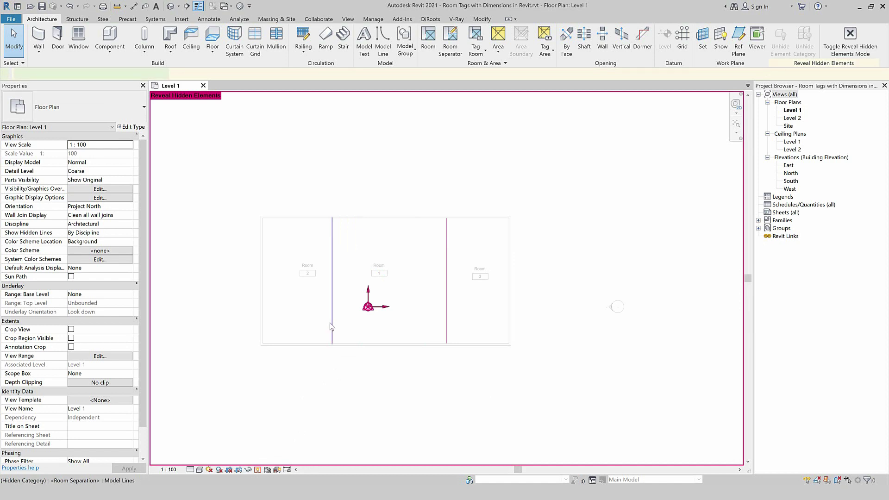
click(408, 52)
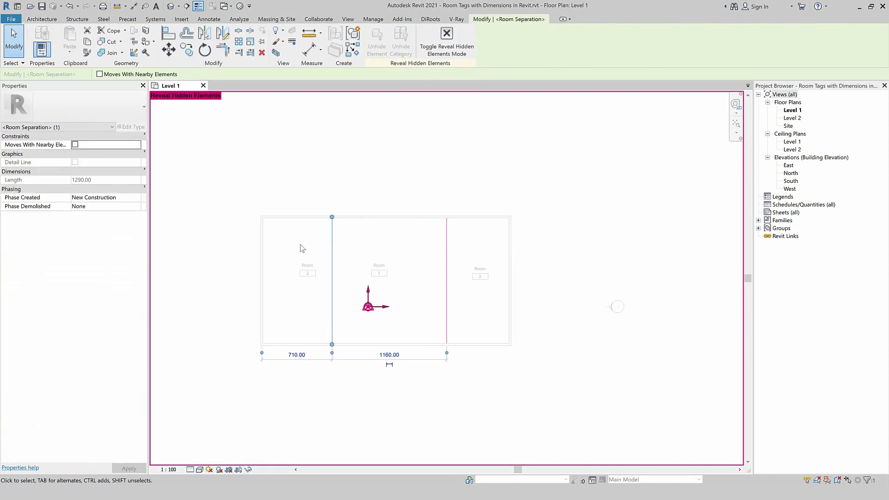
click(555, 293)
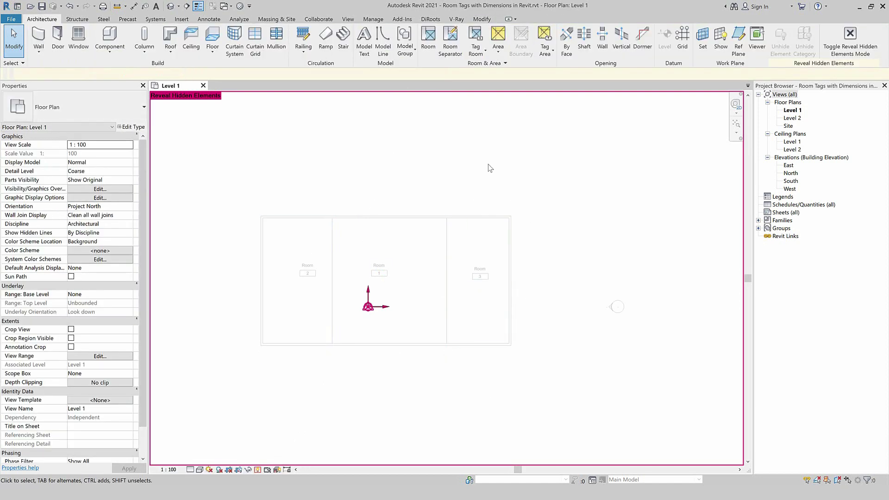
Stop revealing hidden elements, delete room 2 and place a new room in the left bay
click(259, 472)
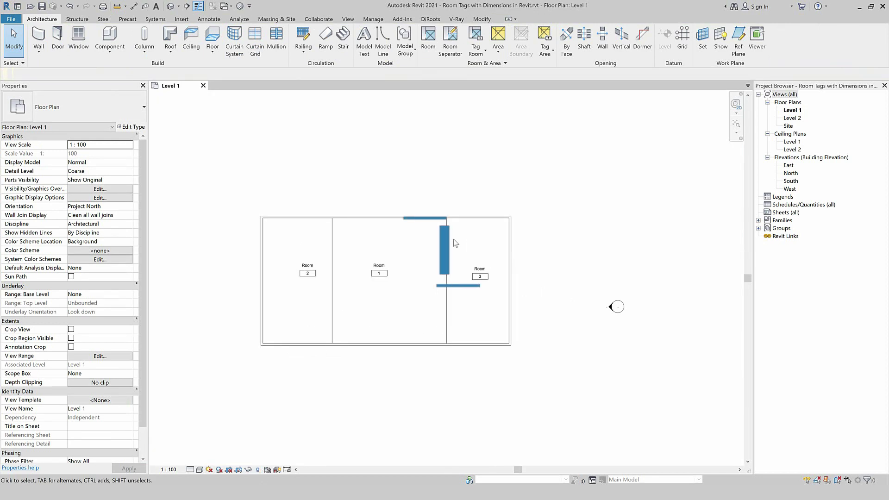
click(315, 280)
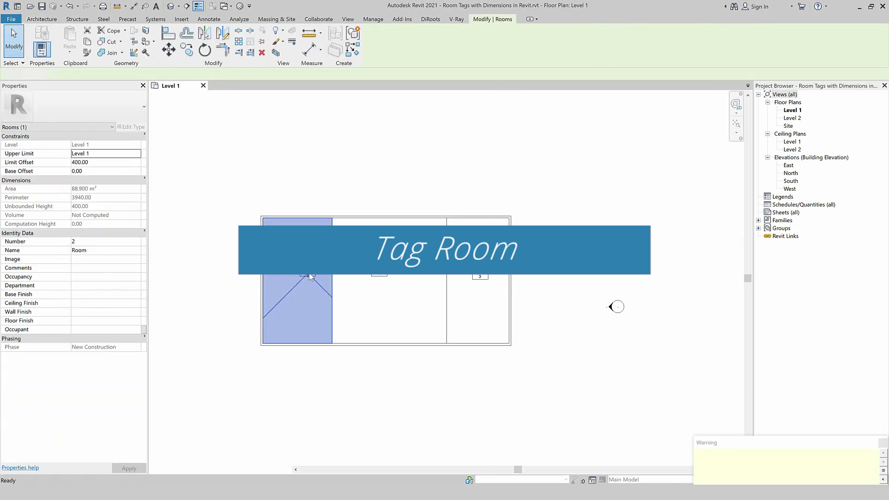
key(Delete)
click(427, 59)
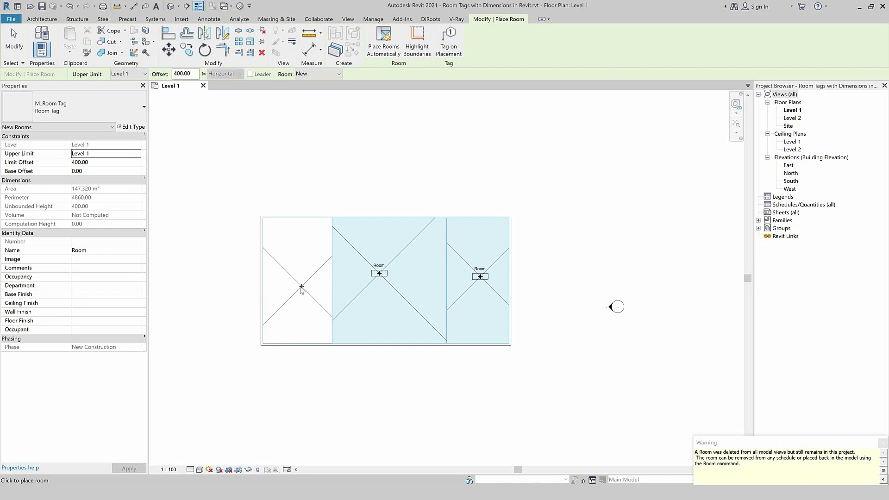
scroll(301, 287, up, 2)
key(Escape)
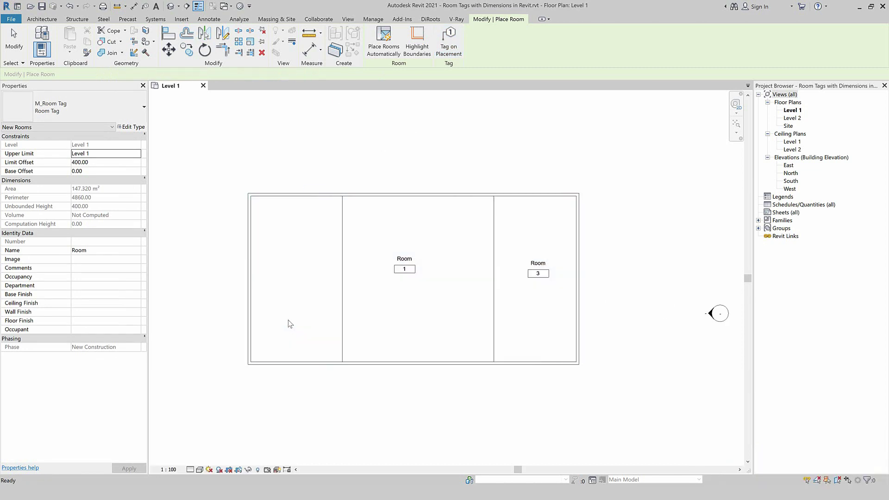
key(Escape)
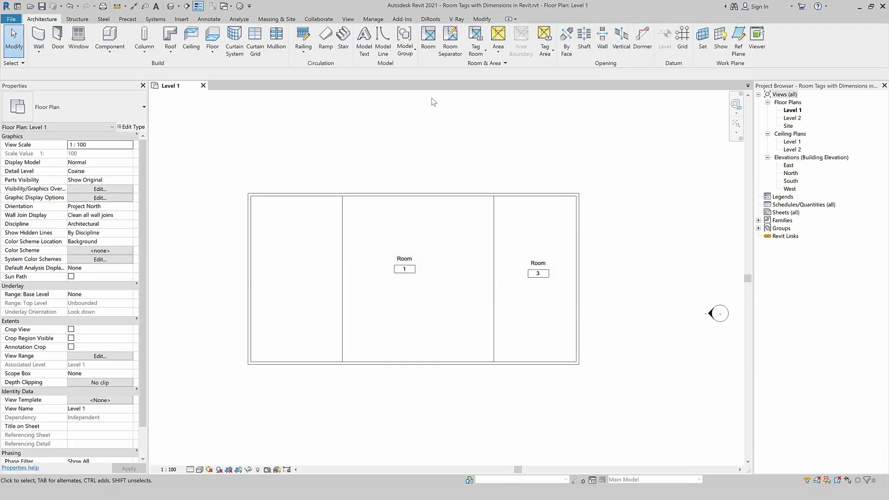
Tag the new left room with Tag Room
click(477, 50)
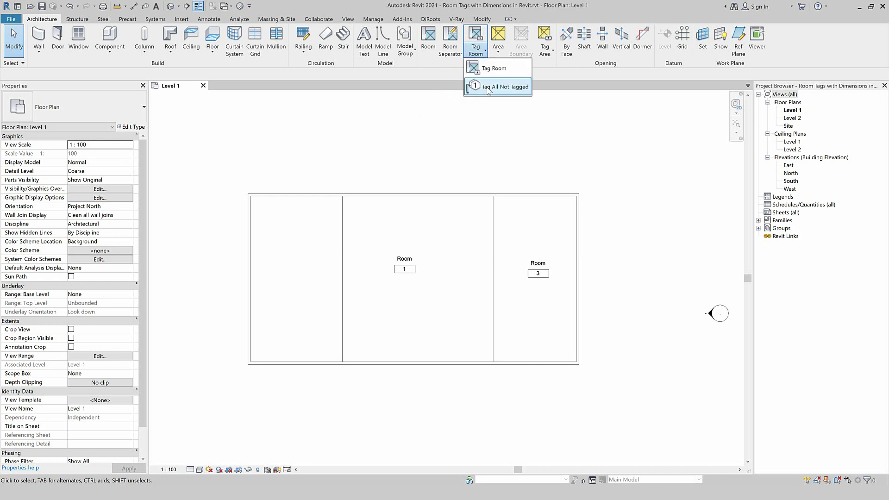
click(491, 68)
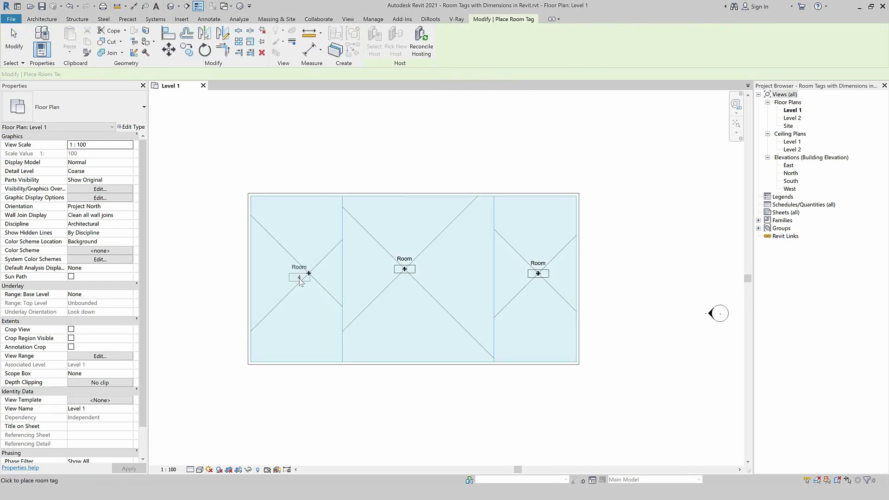
click(303, 273)
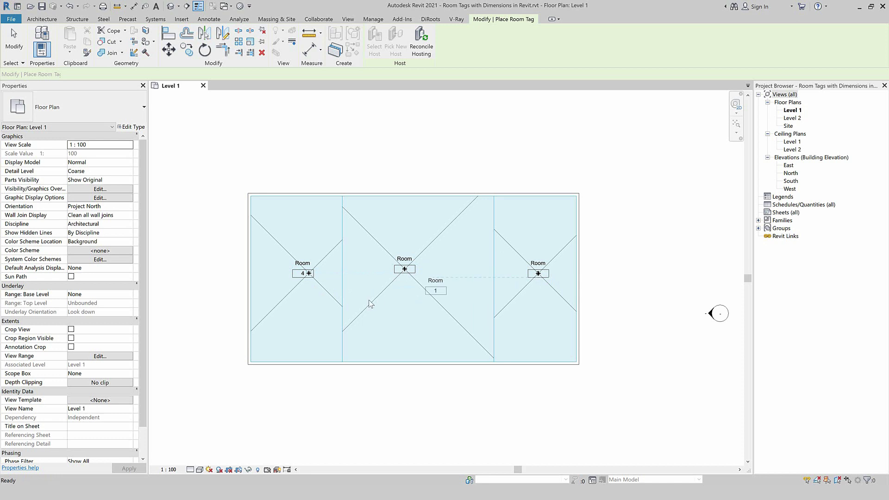
key(Escape)
key(Escape)
Change the left room tag's number to 2
scroll(449, 318, down, 2)
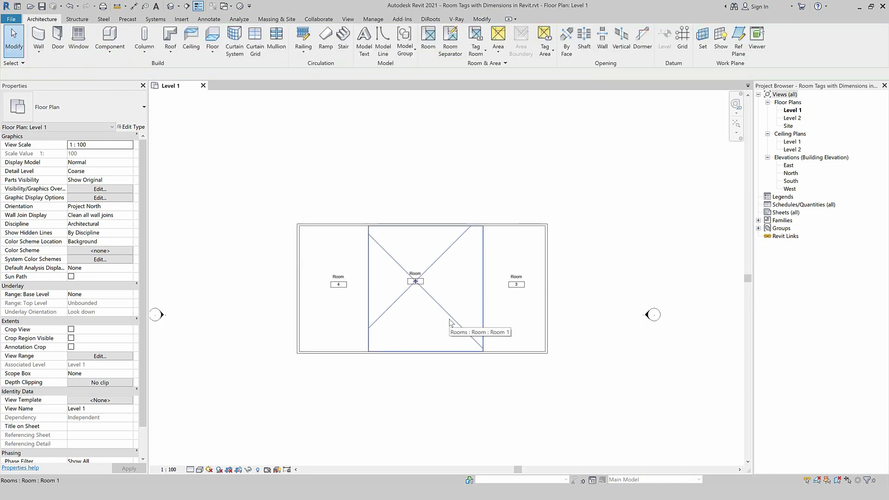
scroll(301, 307, up, 2)
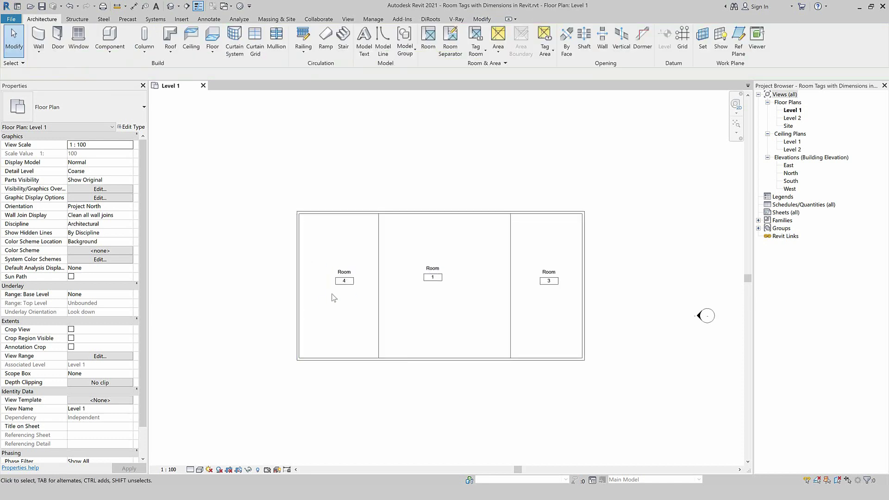
click(352, 277)
text(2)
key(Return)
click(361, 402)
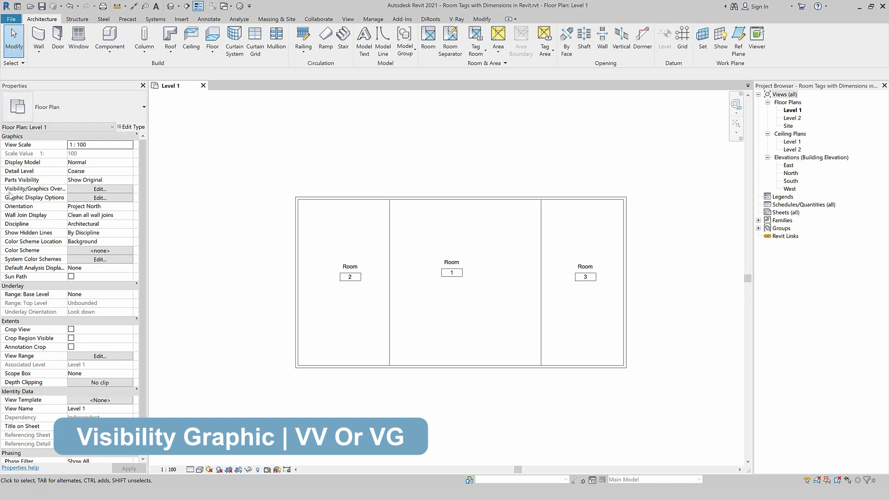
click(94, 191)
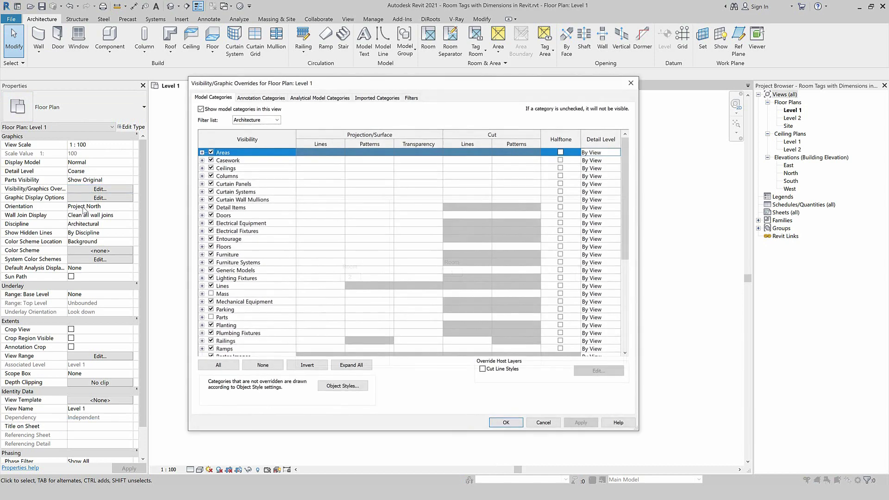
click(251, 262)
key(r)
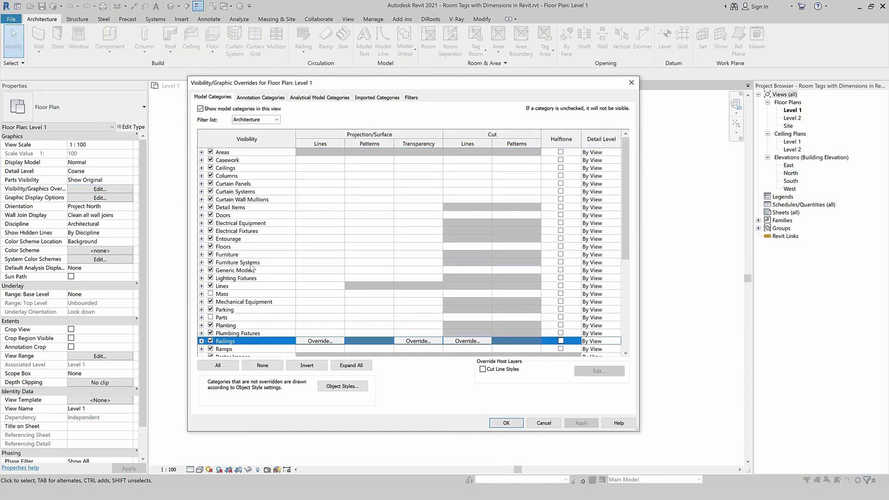
scroll(251, 269, down, 2)
scroll(245, 292, down, 2)
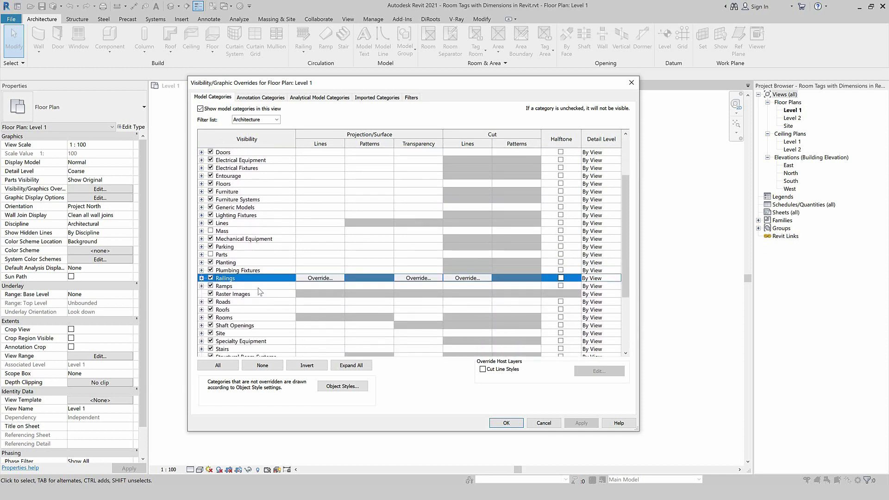
click(237, 318)
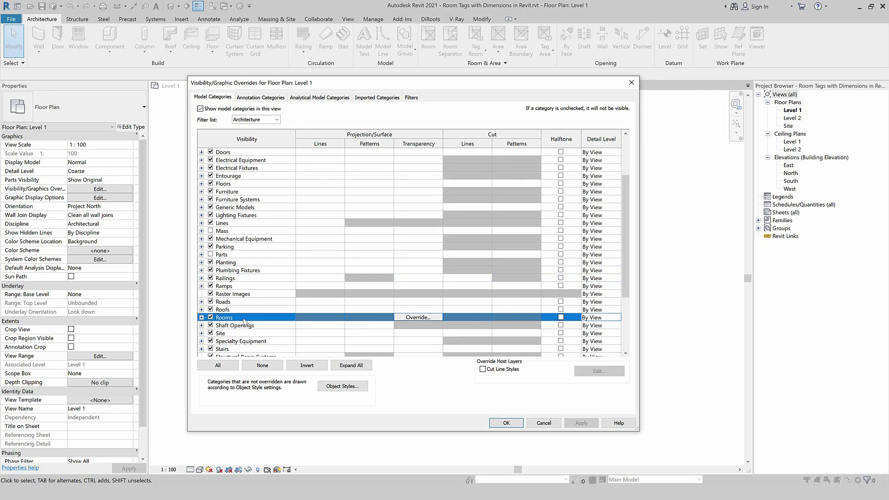
click(260, 97)
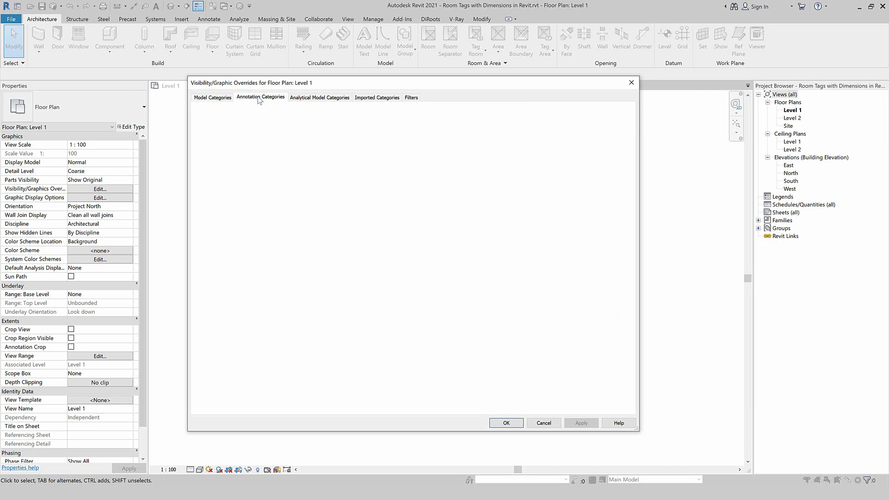
click(254, 254)
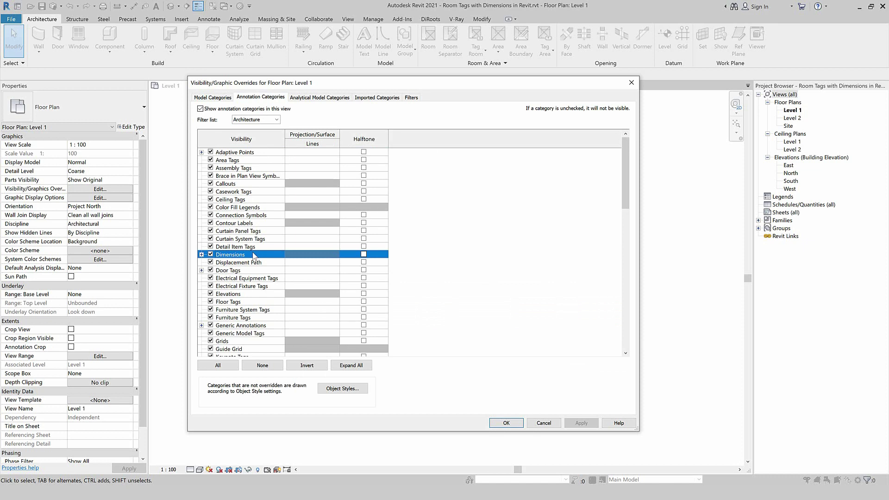
key(r)
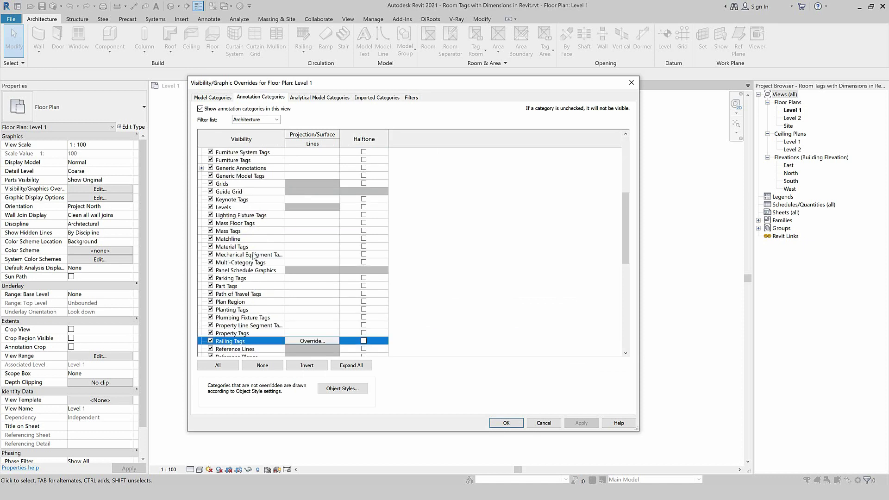
scroll(253, 255, down, 2)
scroll(253, 255, down, 1)
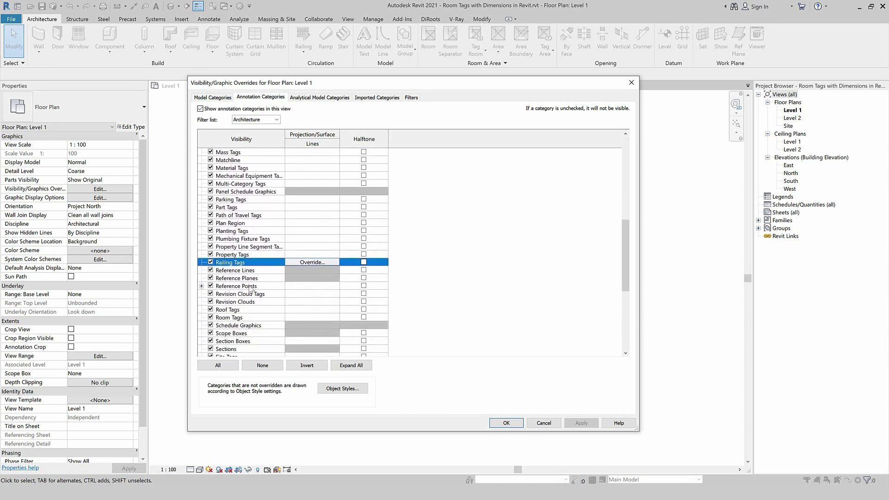
click(250, 318)
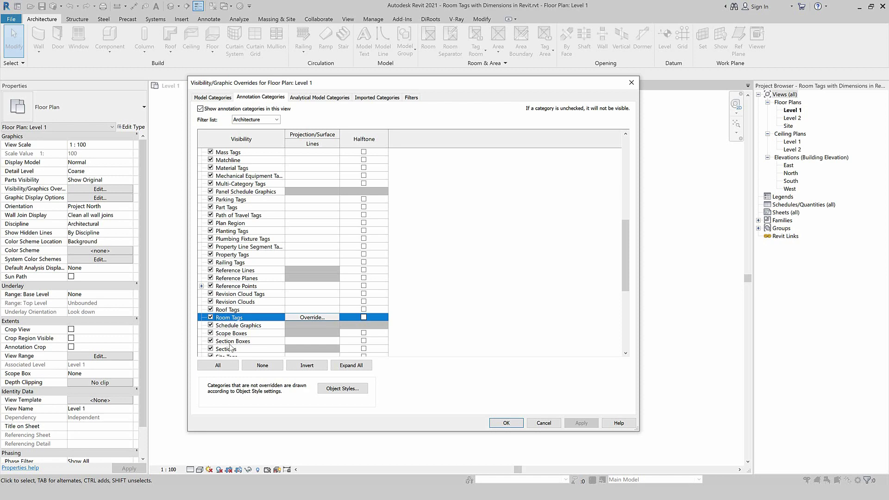
click(539, 426)
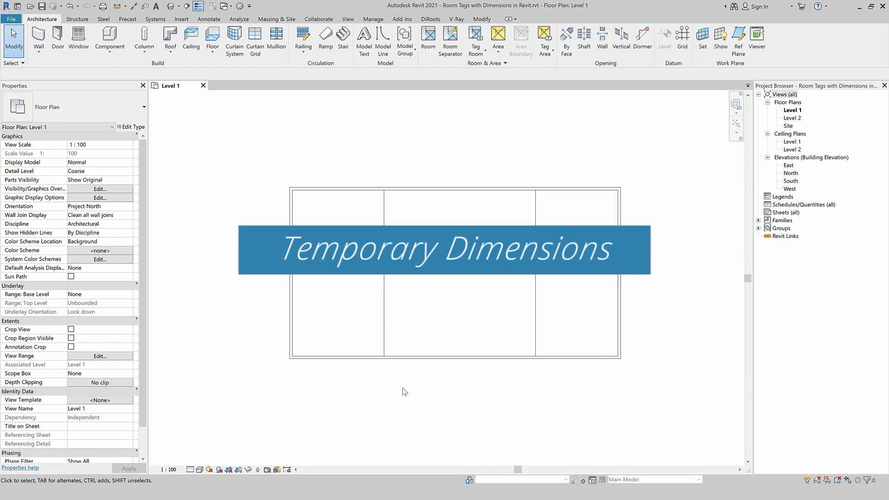
Check the bottom wall's 1290.00 temporary dimension, deselect it, and start Aligned Dimension with DI
click(347, 358)
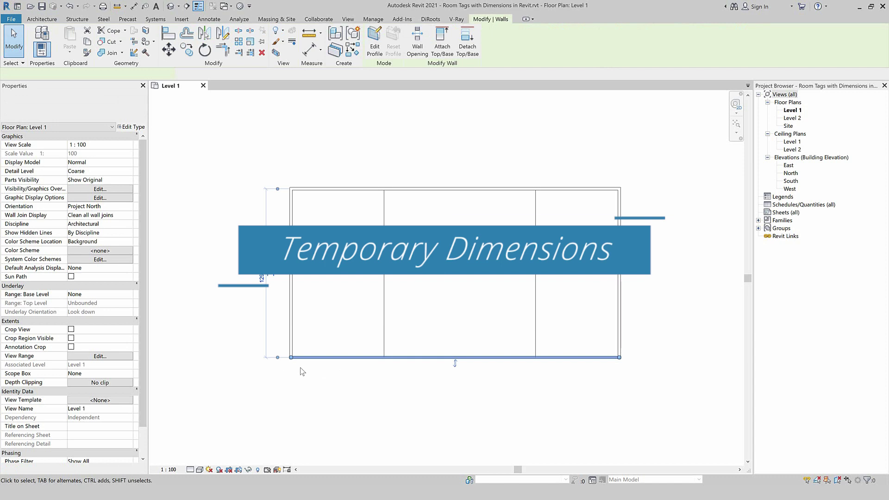
scroll(292, 290, up, 2)
scroll(293, 290, up, 2)
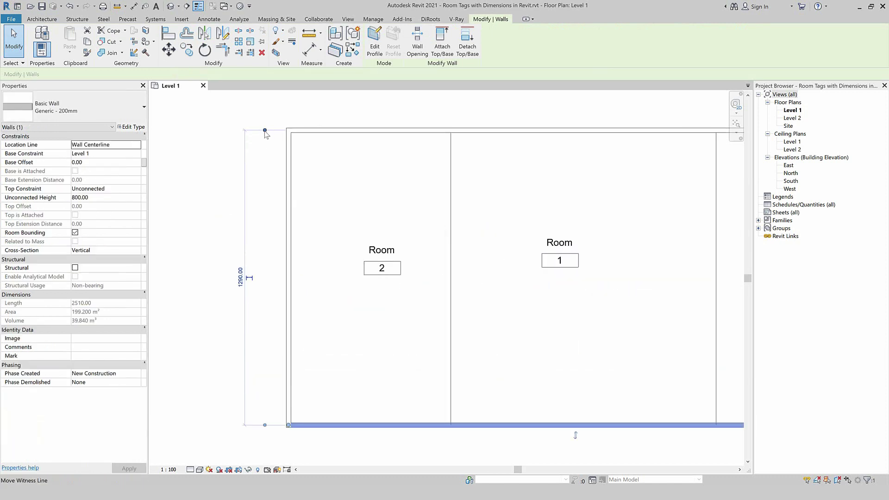
scroll(218, 356, down, 2)
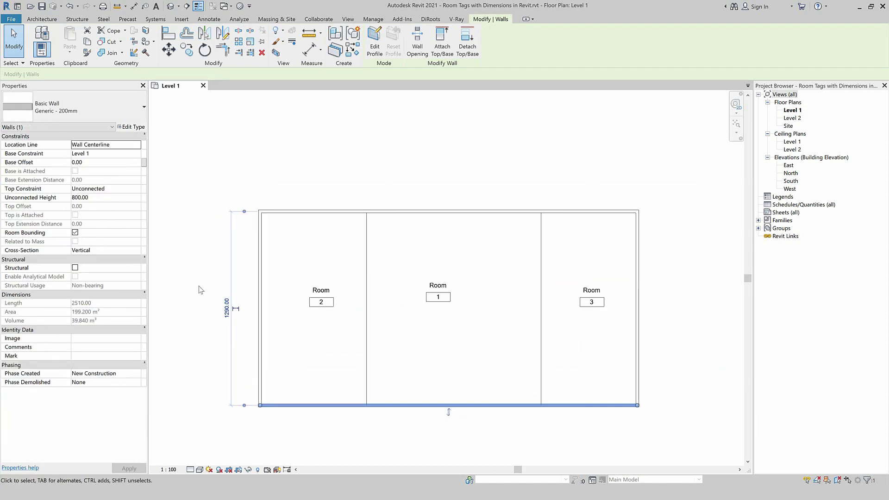
click(197, 274)
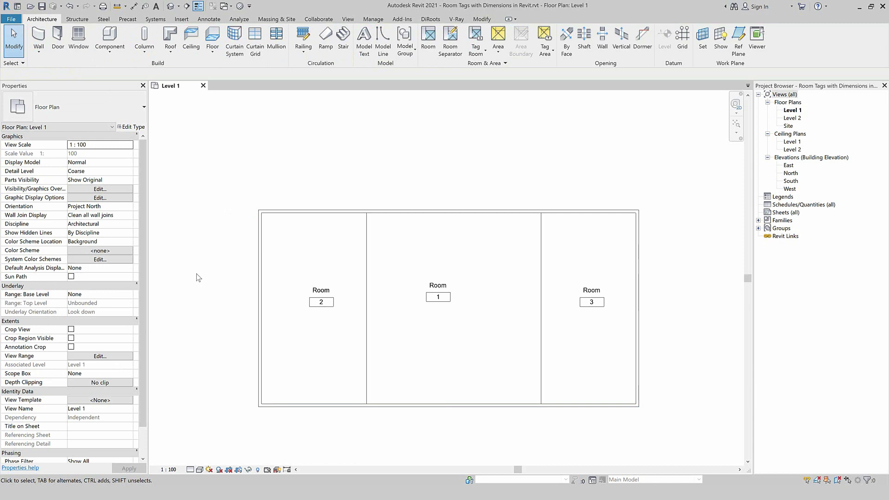
key(d)
key(i)
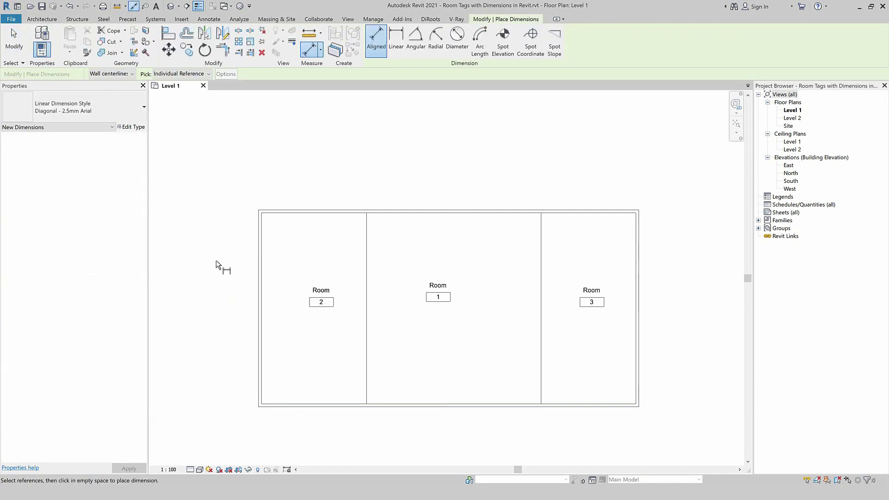
key(Escape)
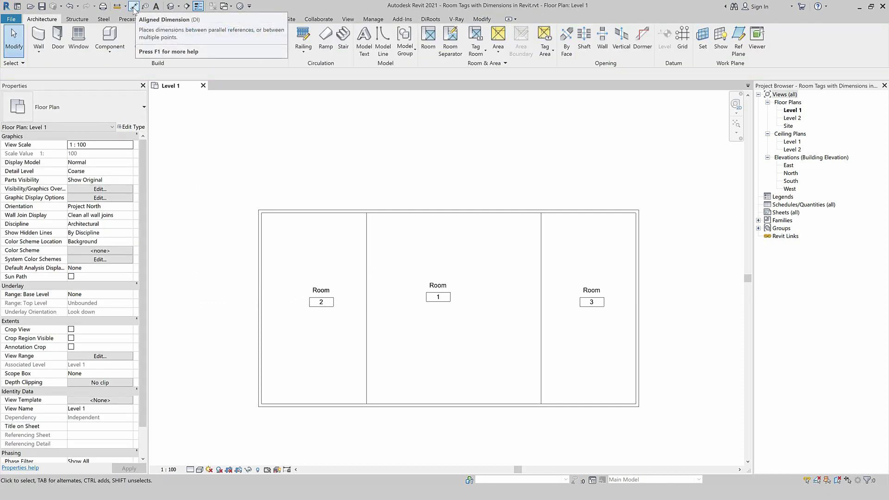
click(248, 6)
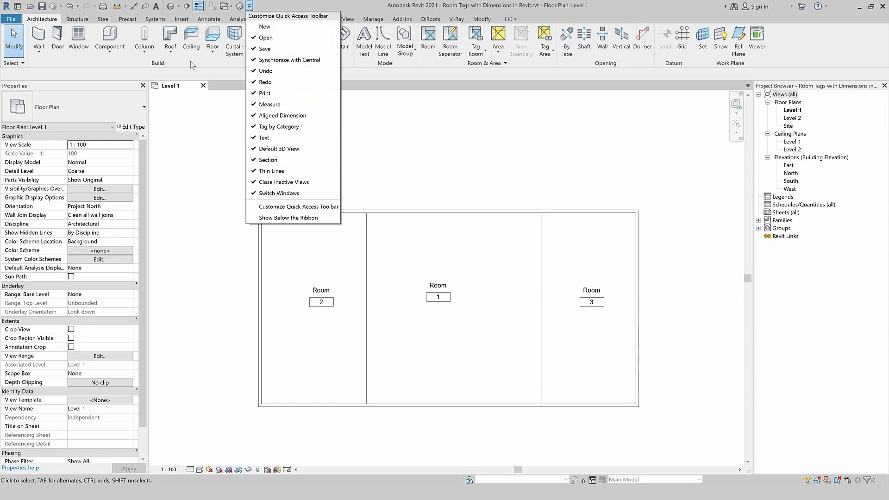
click(174, 203)
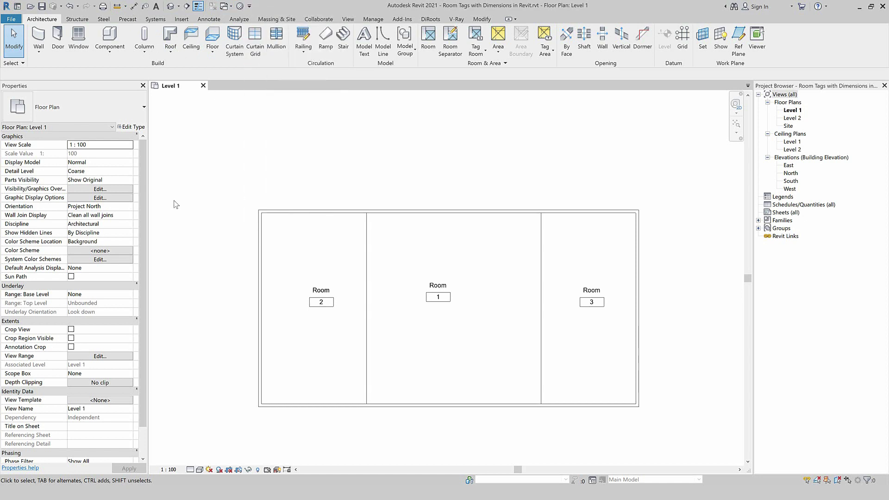
scroll(175, 204, down, 1)
scroll(174, 201, down, 1)
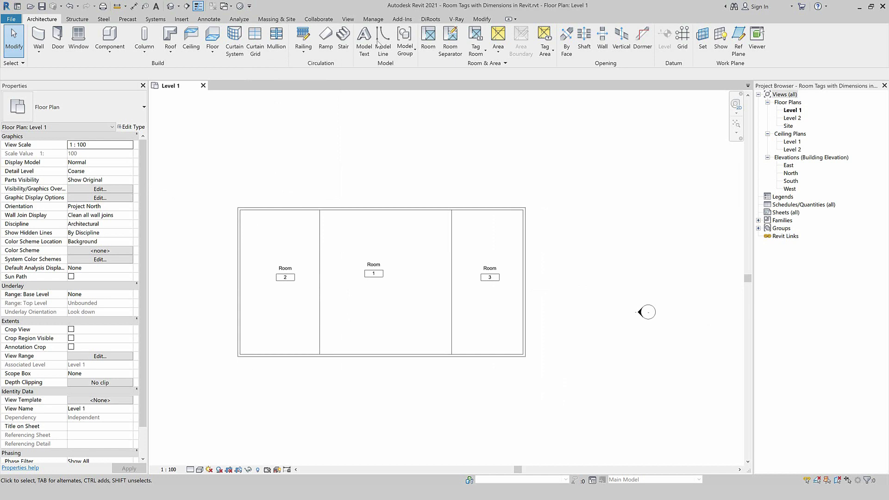
scroll(222, 32, down, 10)
click(213, 19)
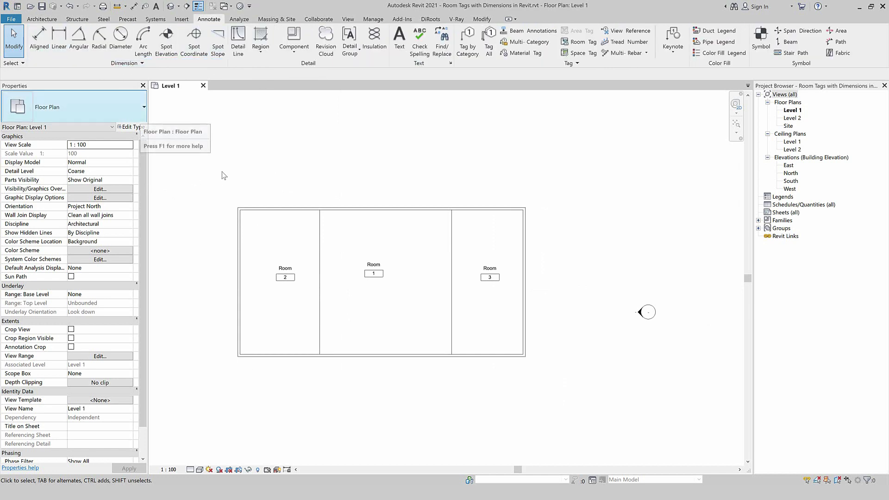
key(d)
key(i)
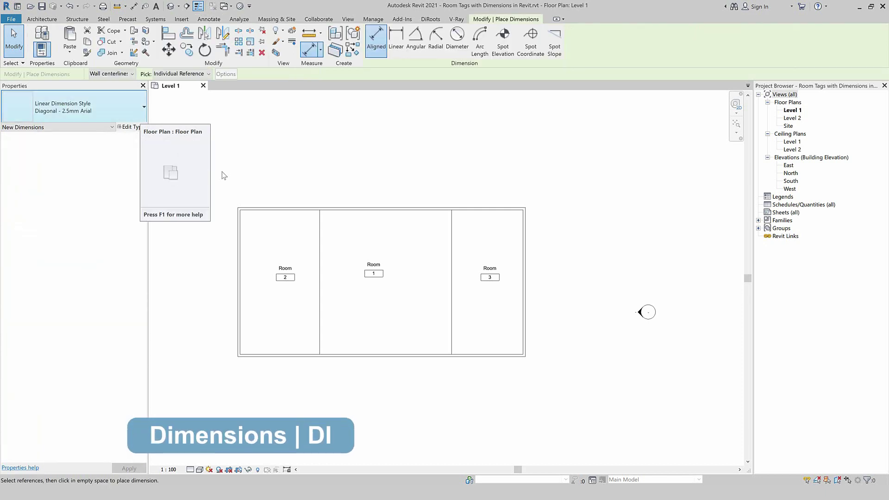
scroll(222, 175, up, 1)
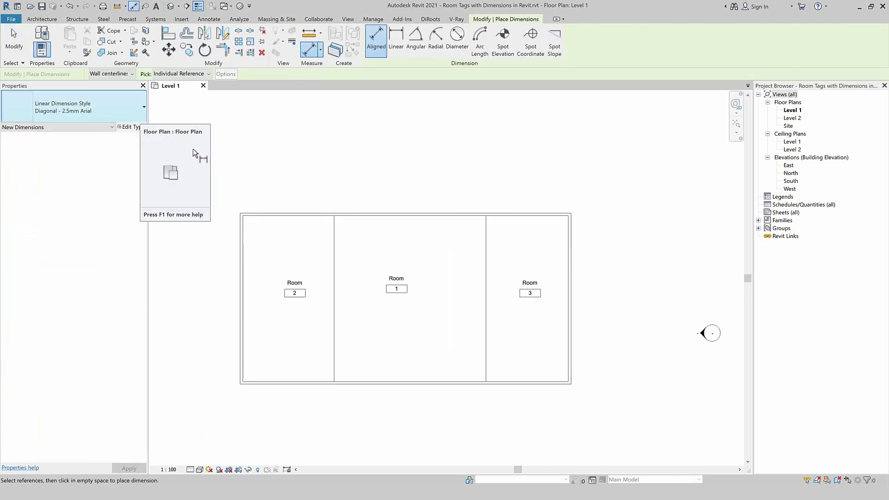
click(111, 74)
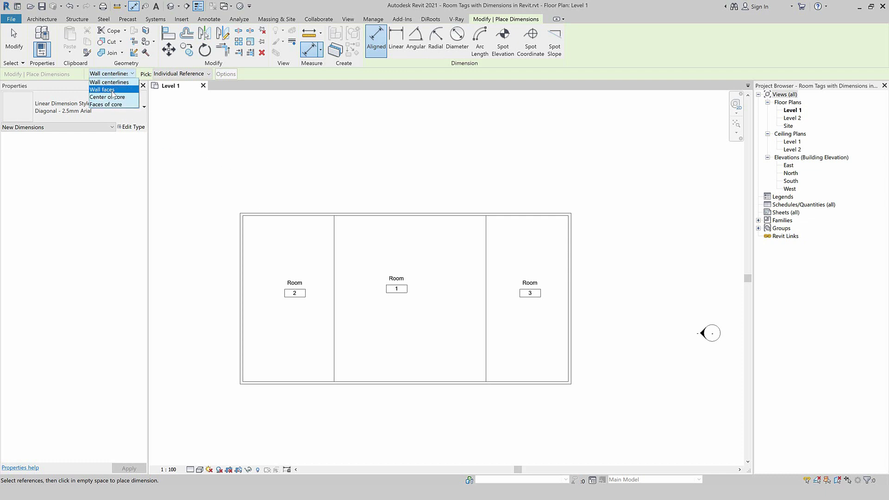
click(109, 89)
scroll(261, 237, up, 2)
click(233, 226)
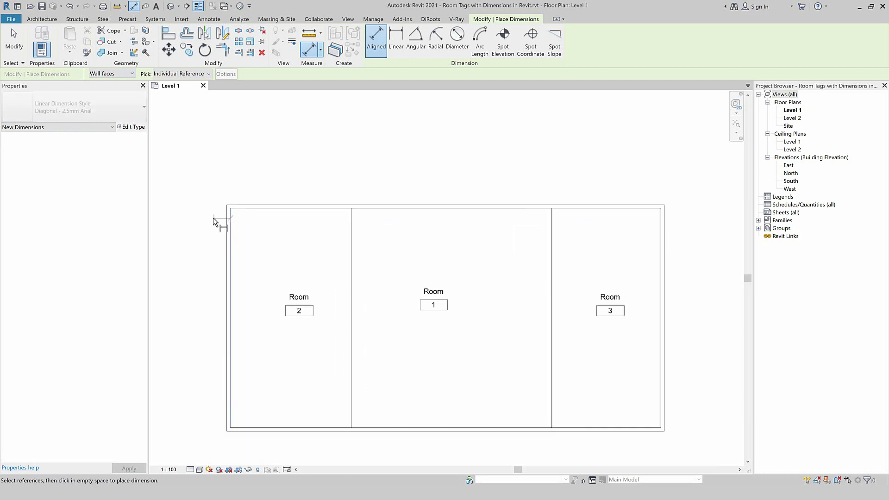
scroll(470, 240, up, 1)
click(614, 228)
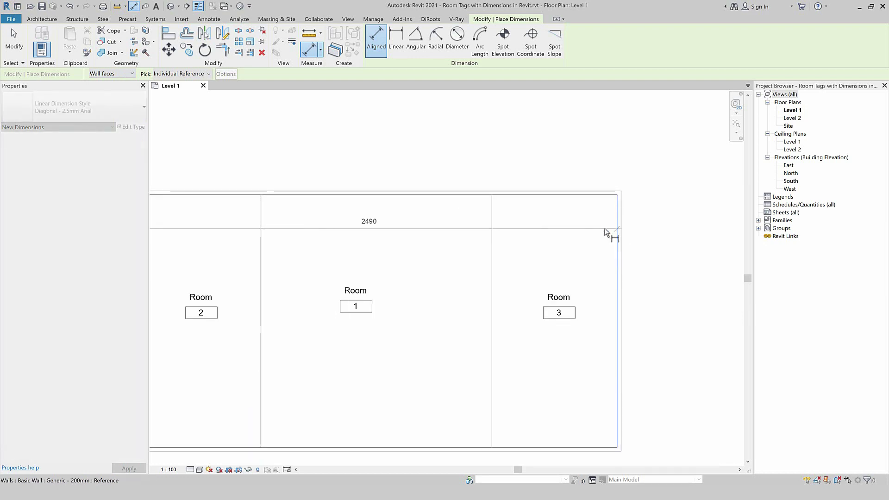
scroll(554, 221, down, 1)
key(Escape)
scroll(554, 223, up, 1)
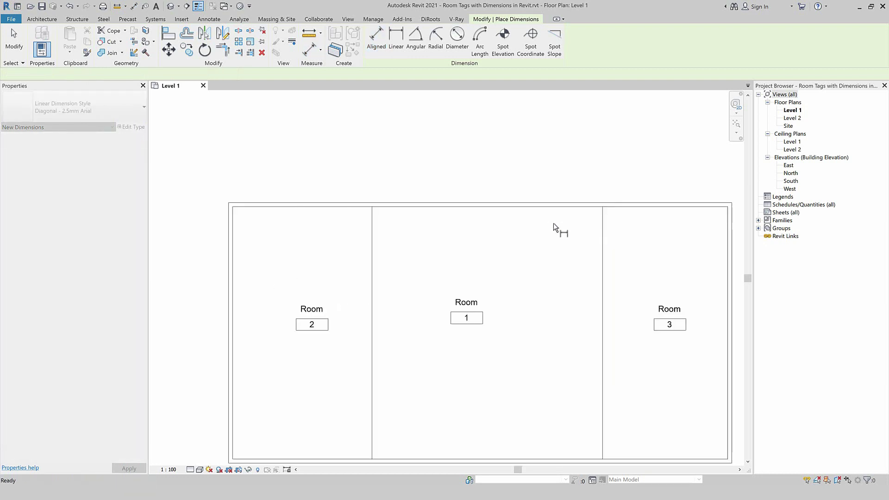
scroll(264, 199, down, 1)
key(Escape)
click(261, 203)
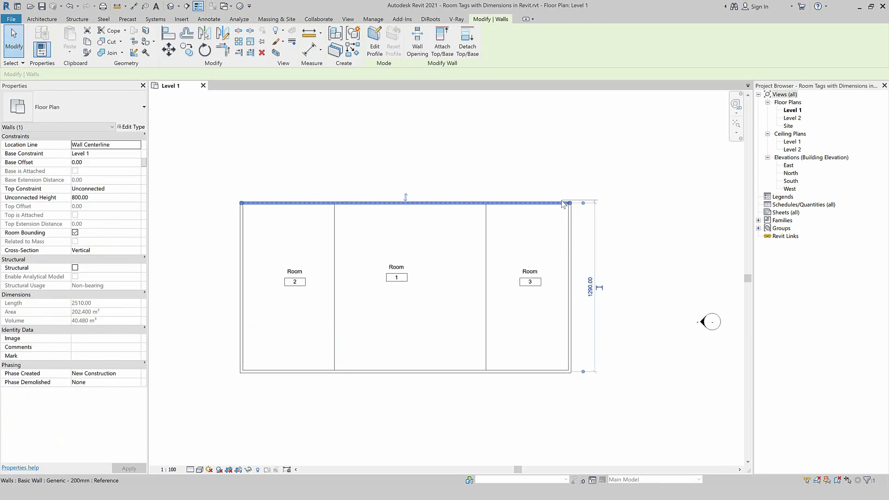
click(561, 393)
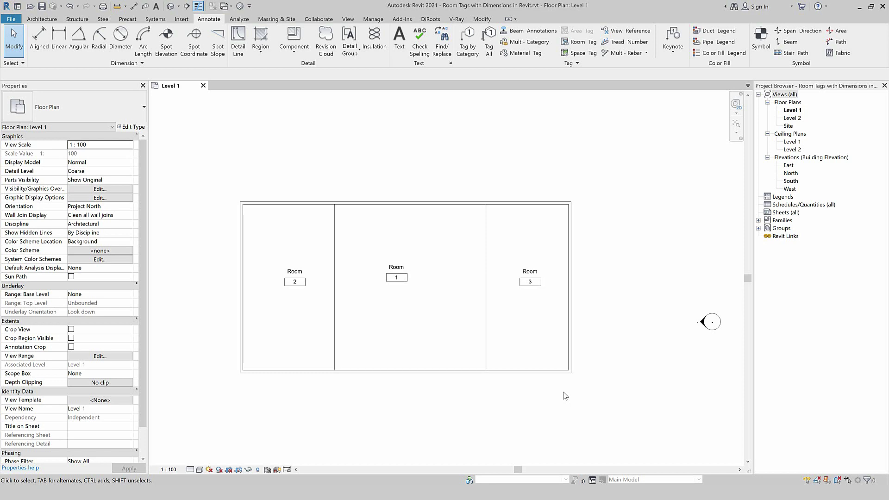
Set Temporary Dimensions to measure walls from Faces in Additional Settings
click(373, 19)
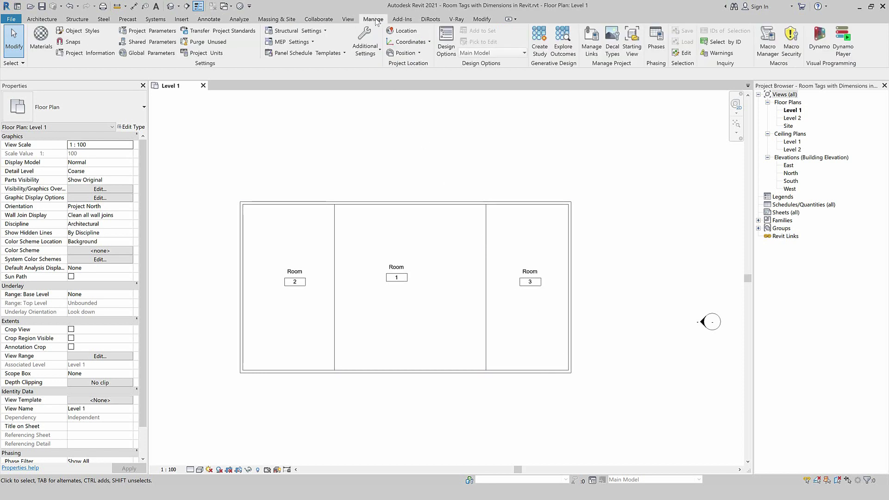
click(365, 51)
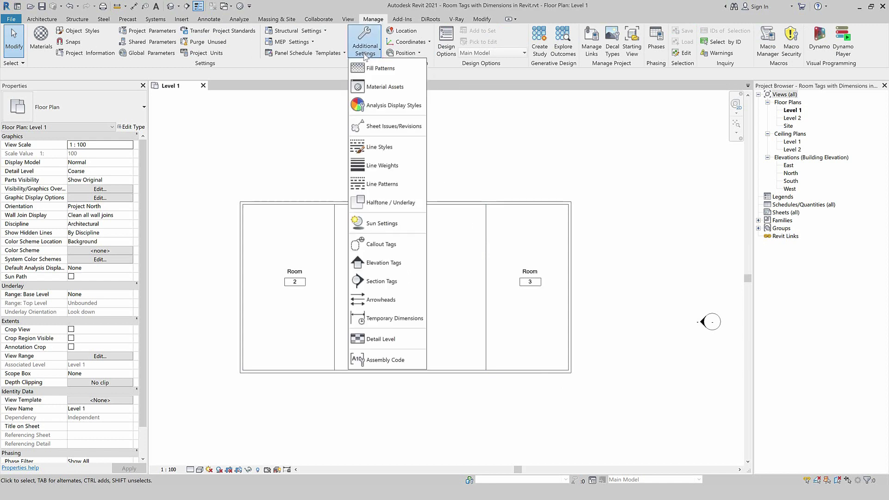
click(389, 319)
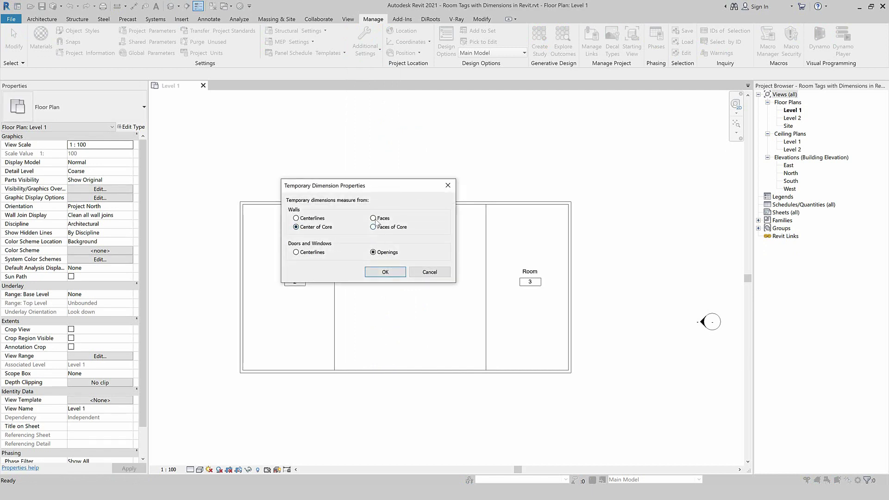
click(374, 218)
click(385, 272)
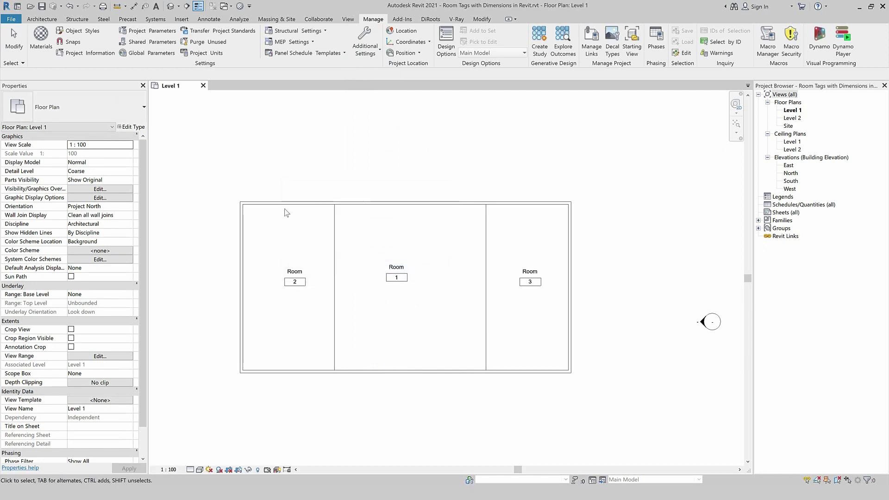
Verify the 1270.00 and 2510.00 wall readouts, then crossing-select all walls and rooms
click(277, 204)
scroll(277, 208, up, 2)
mouse_move(686, 216)
middle_down()
mouse_move(658, 181)
mouse_move(658, 156)
middle_up()
click(542, 356)
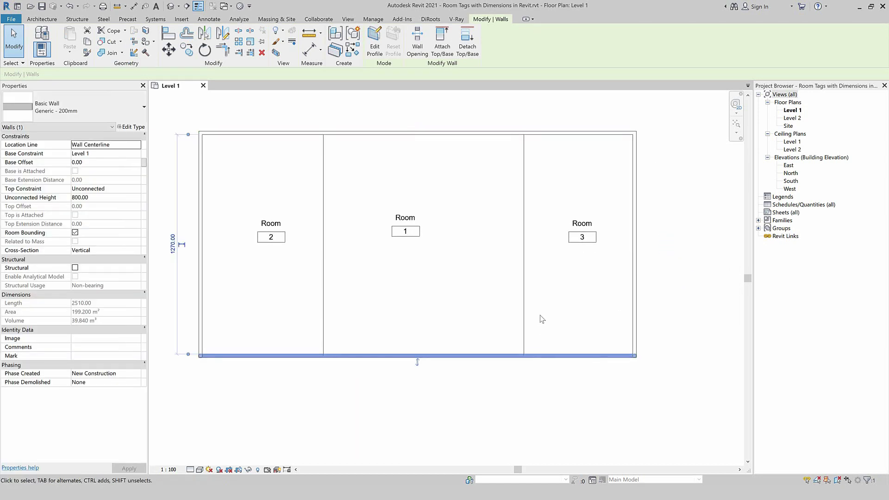
scroll(542, 324, down, 2)
scroll(364, 287, up, 1)
scroll(274, 200, up, 1)
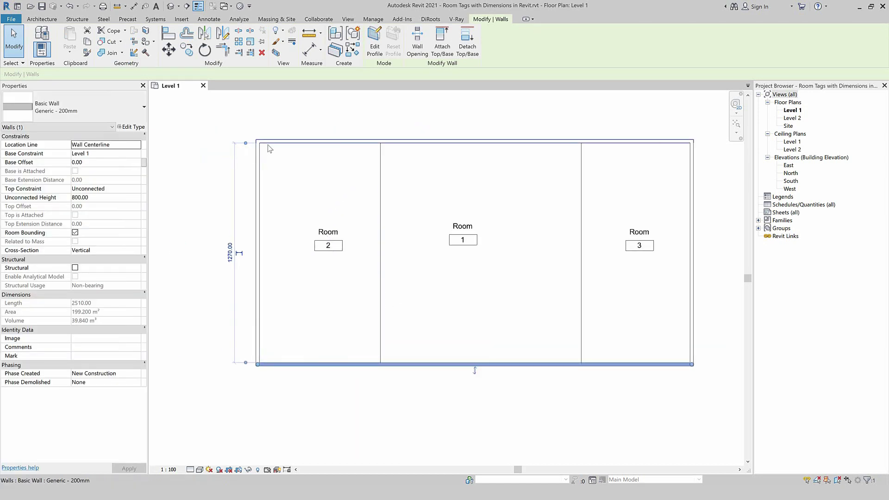
click(279, 416)
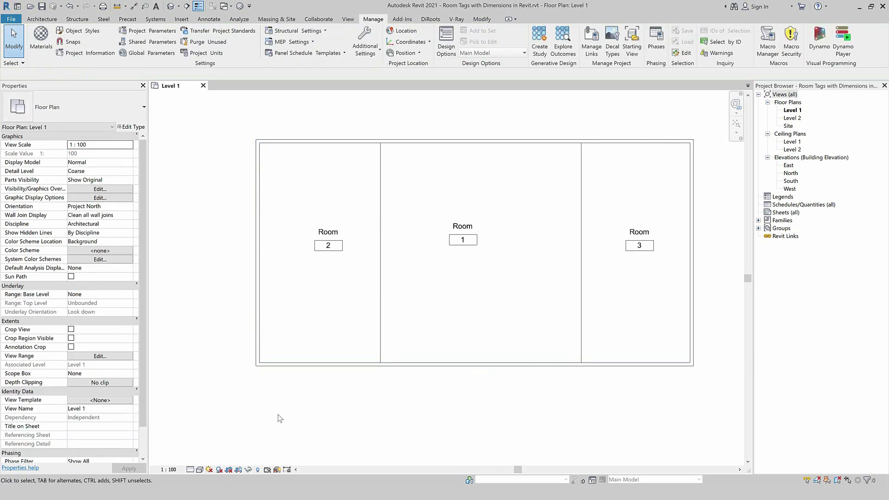
scroll(275, 405, down, 2)
drag(567, 409, 230, 171)
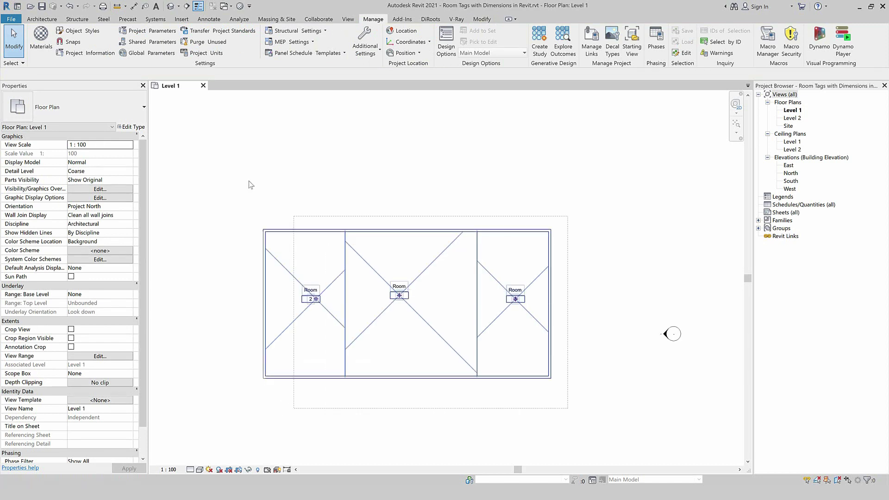
Delete the selected walls and rooms and draw a rectangular wall enclosure
key(Delete)
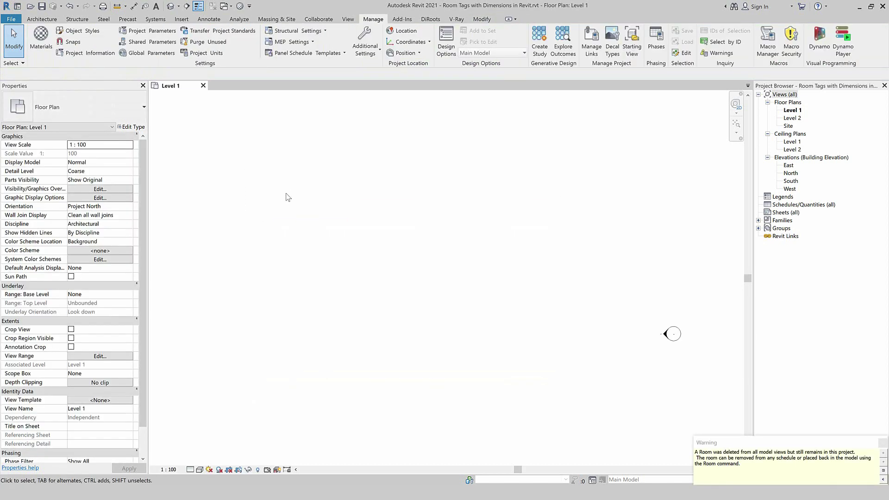
scroll(344, 227, down, 1)
click(42, 19)
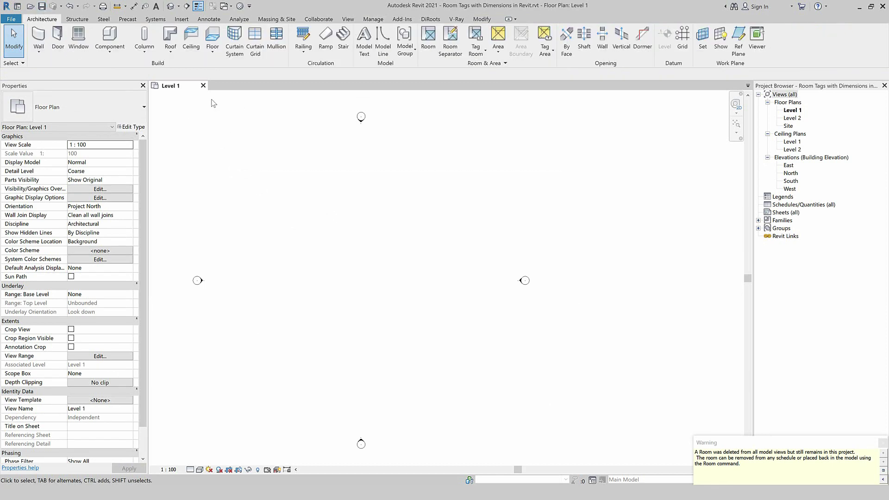
click(37, 41)
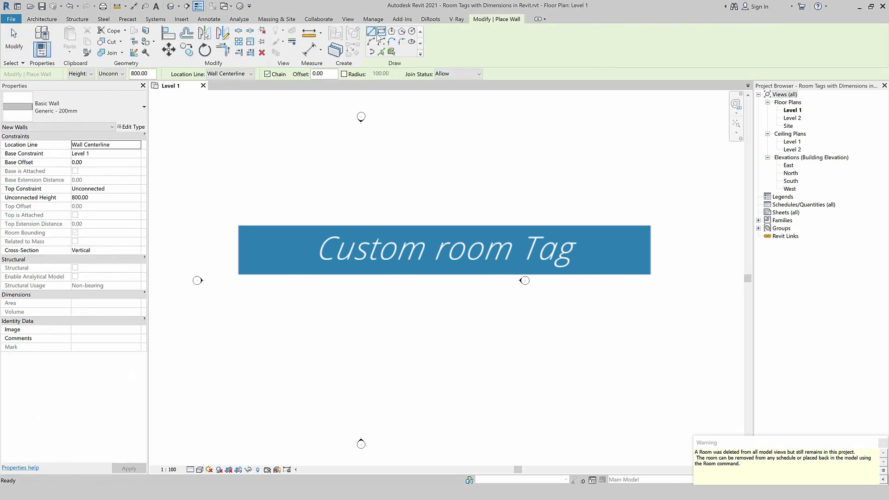
click(319, 227)
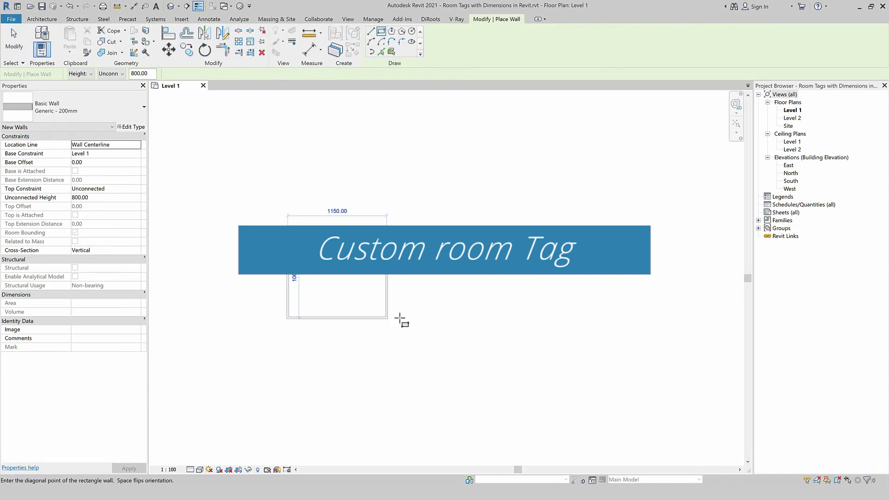
scroll(397, 318, up, 2)
click(429, 336)
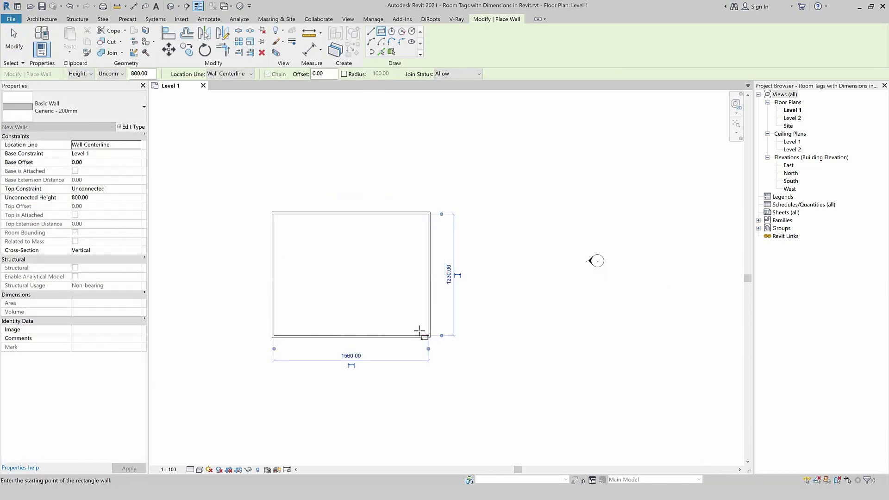
key(Escape)
key(Escape)
Drag the right wall left and the bottom wall up to shrink the enclosure
click(429, 292)
drag(429, 291, 412, 292)
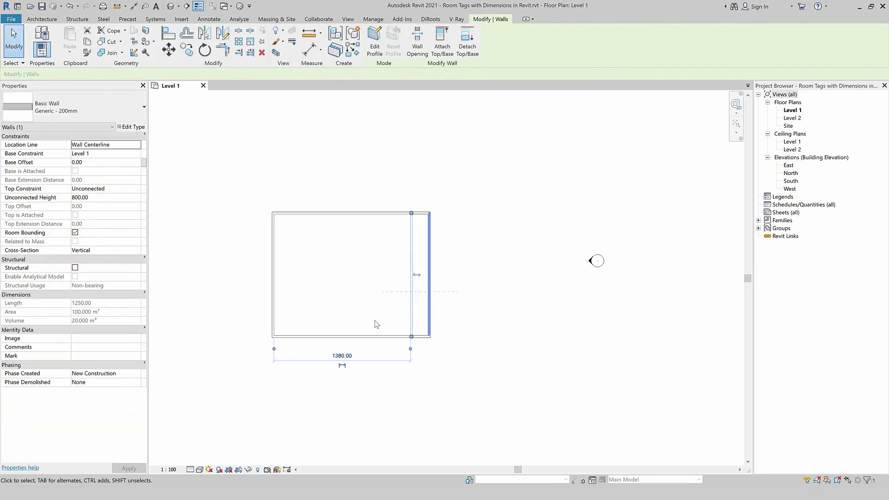
click(358, 336)
drag(355, 328, 355, 304)
click(415, 276)
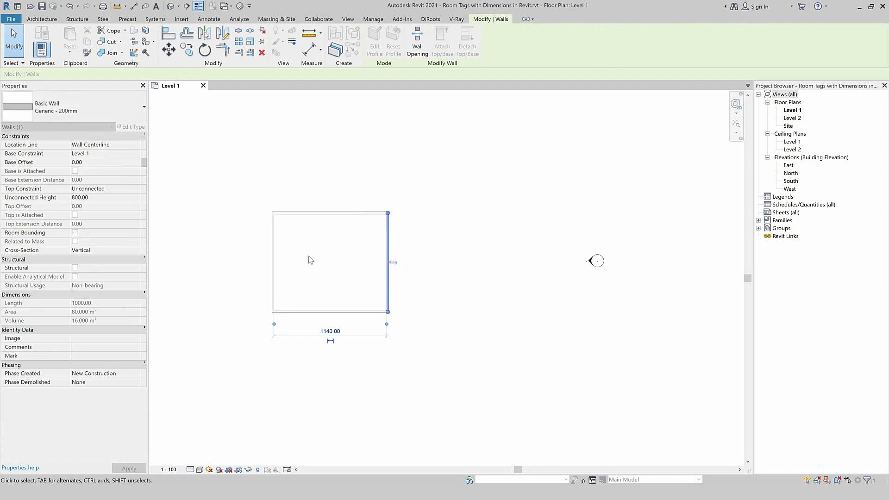
key(ctrl+z)
click(323, 275)
scroll(323, 275, up, 2)
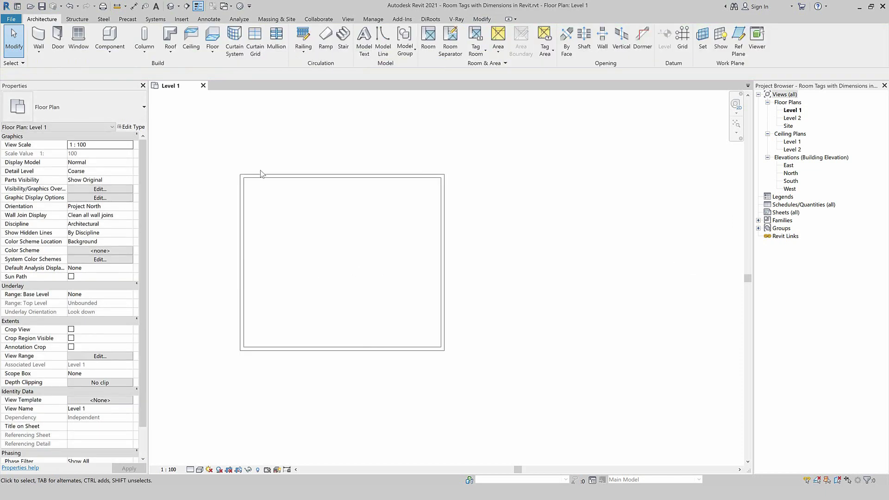
click(10, 20)
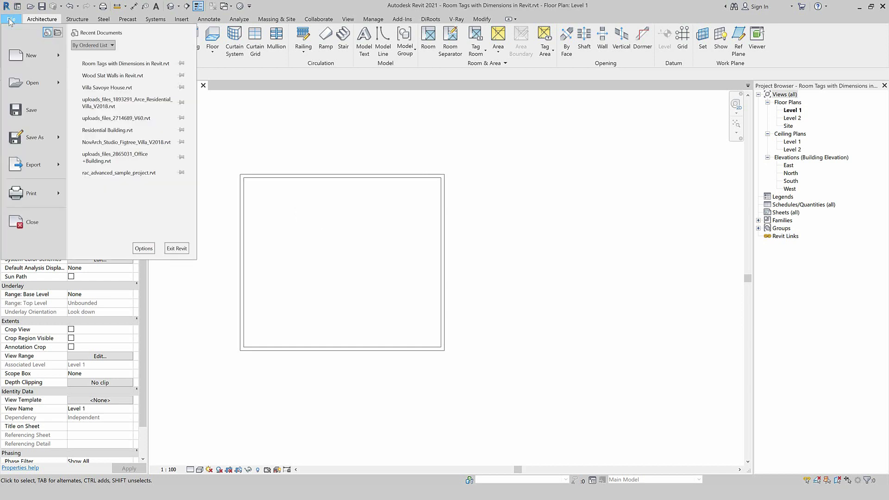
Create a new family from the English > Annotations 'Metric Room Tag.rft' template
mouse_move(32, 55)
click(114, 88)
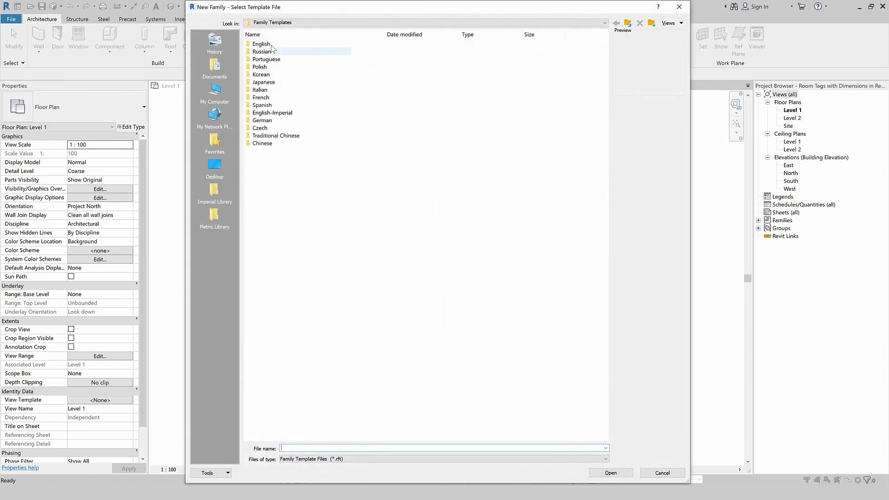
double_click(266, 44)
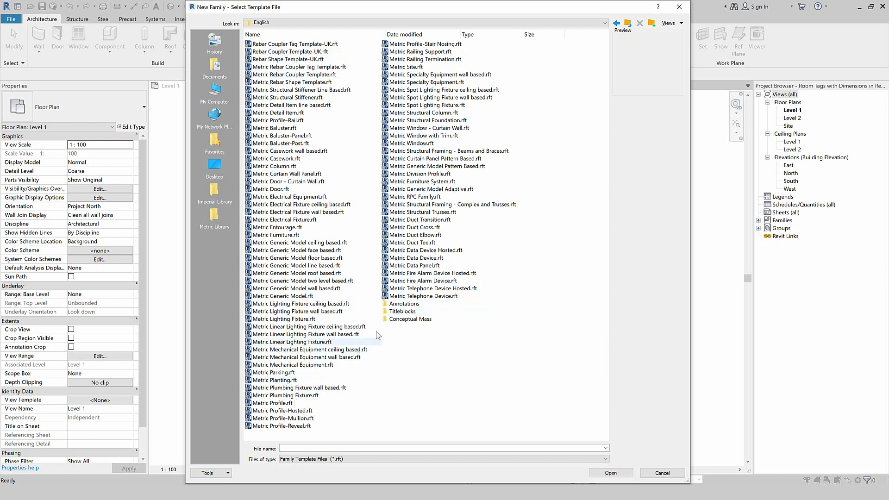
double_click(430, 306)
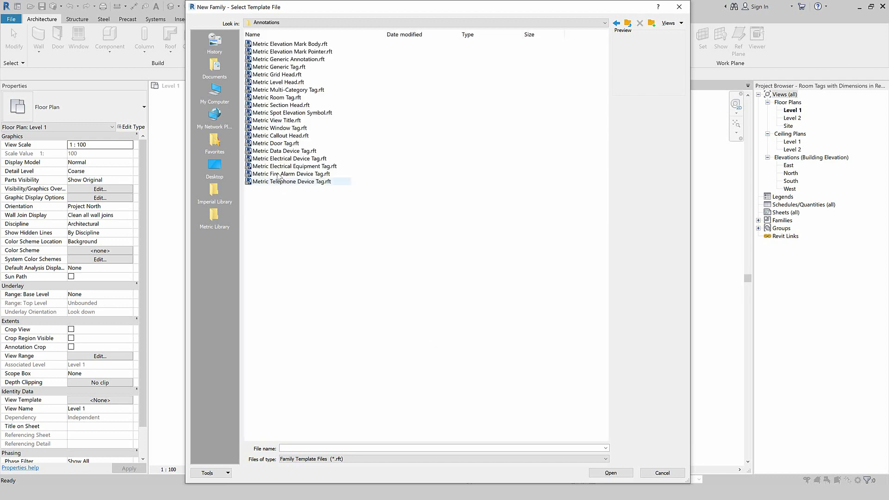
click(276, 98)
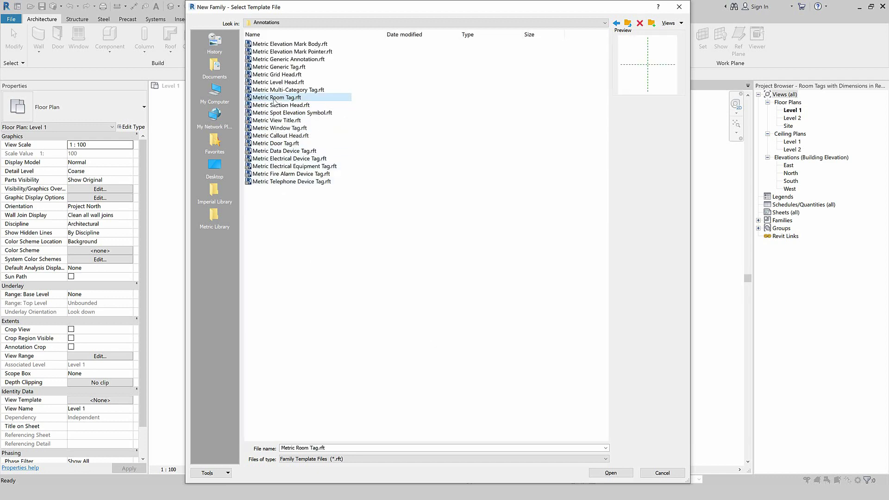
click(611, 474)
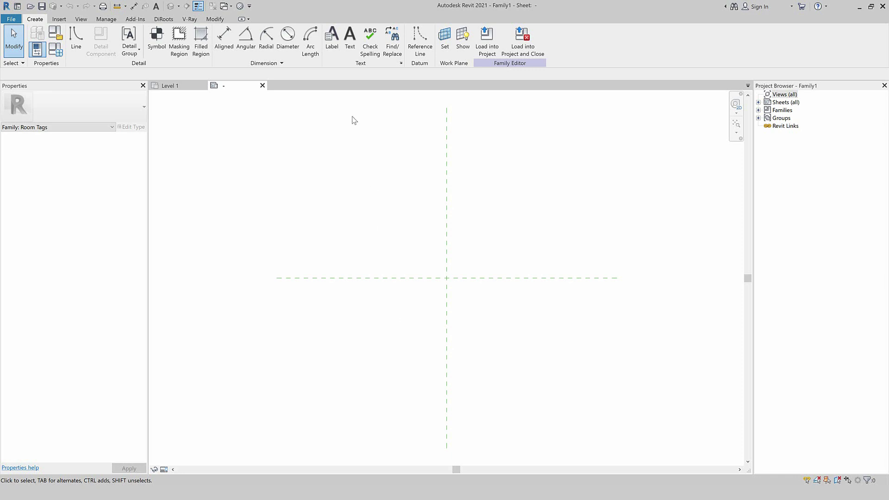
Place a new label at the reference-plane intersection
click(333, 53)
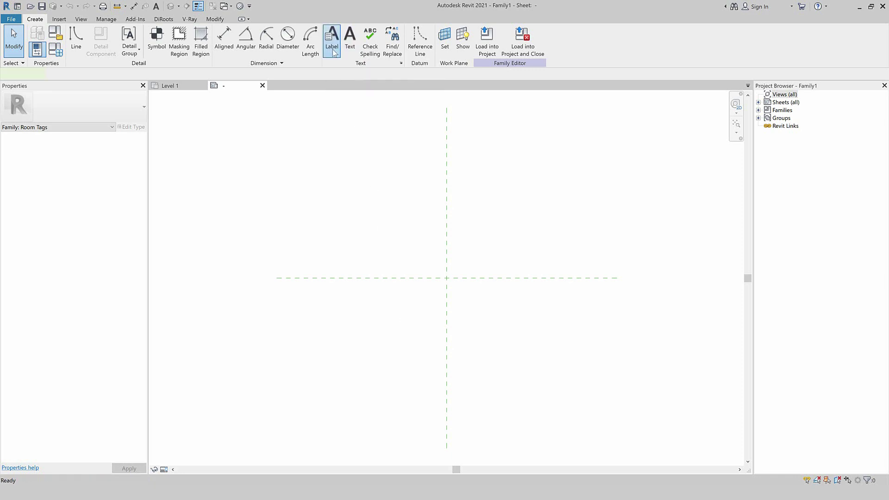
click(445, 277)
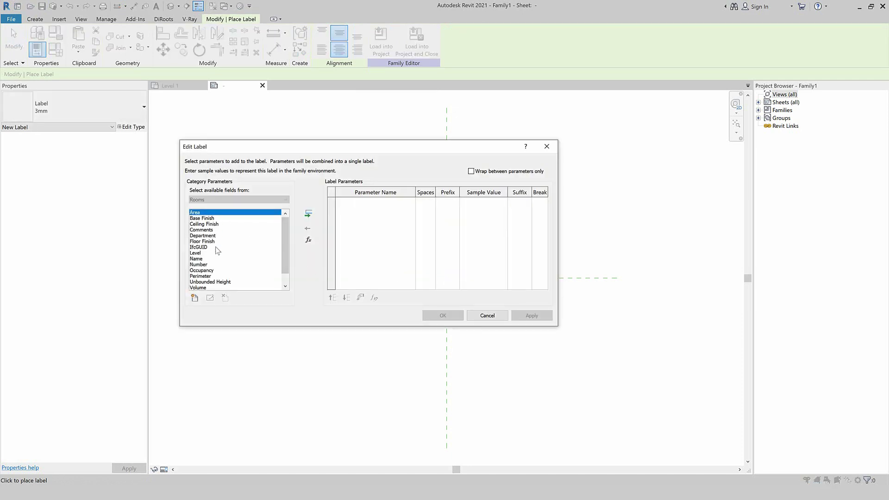
scroll(222, 278, down, 1)
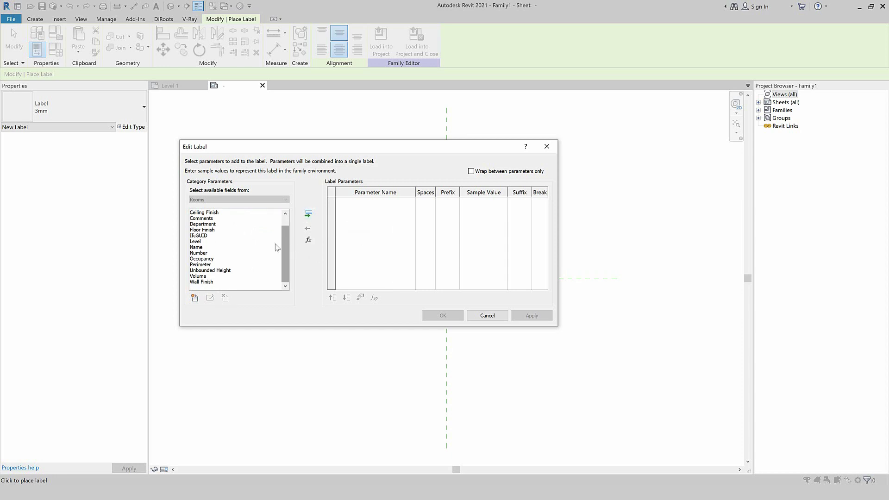
drag(282, 243, 282, 227)
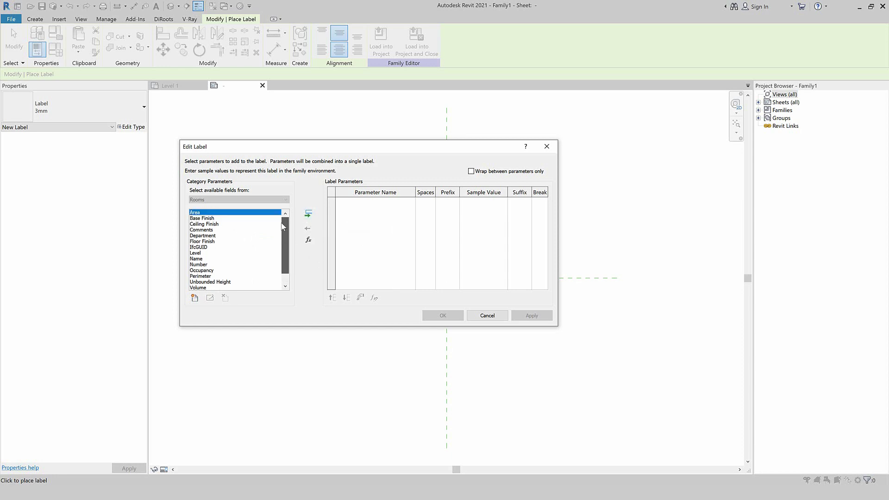
Add the Name and Number room parameters to the label, removing Occupancy
click(215, 230)
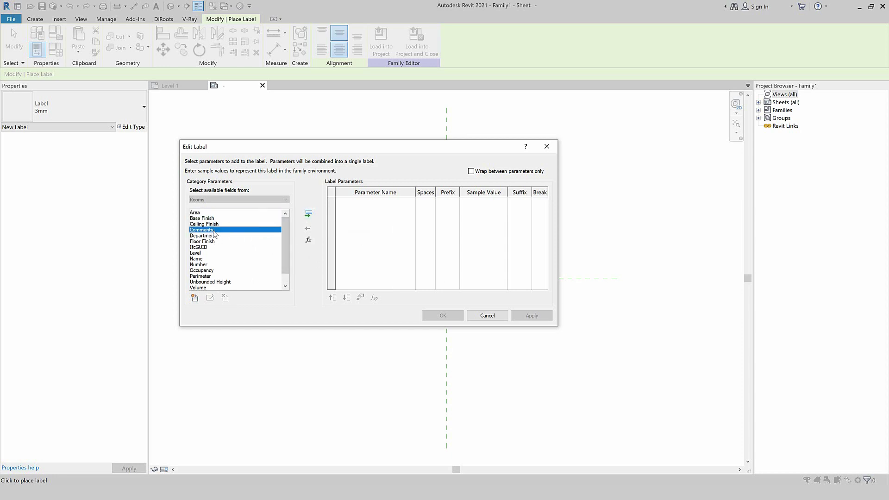
click(203, 259)
click(306, 214)
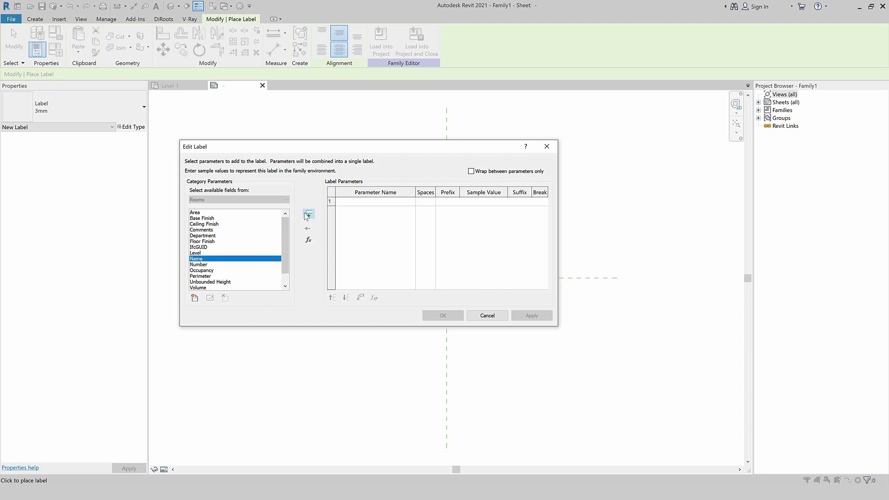
click(199, 266)
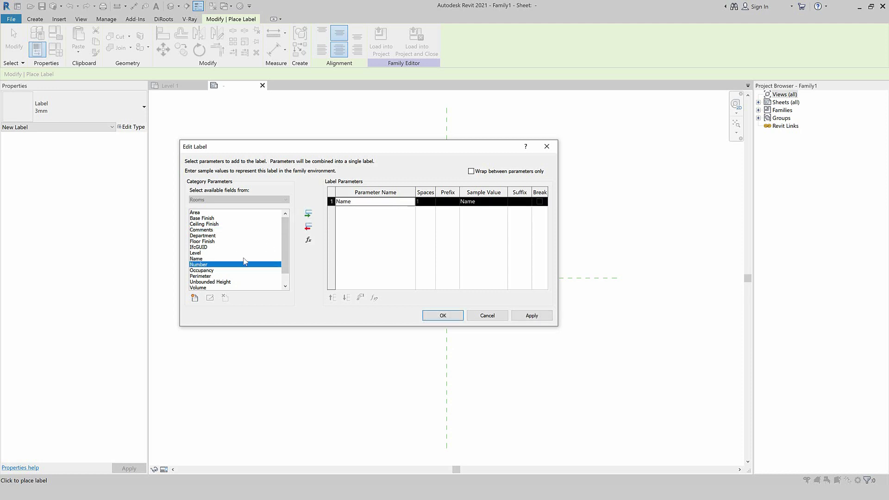
click(308, 214)
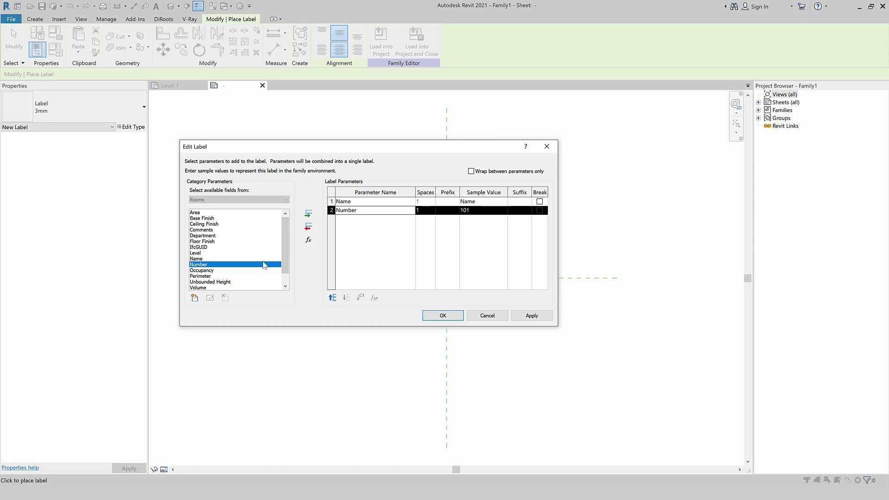
click(209, 270)
click(308, 214)
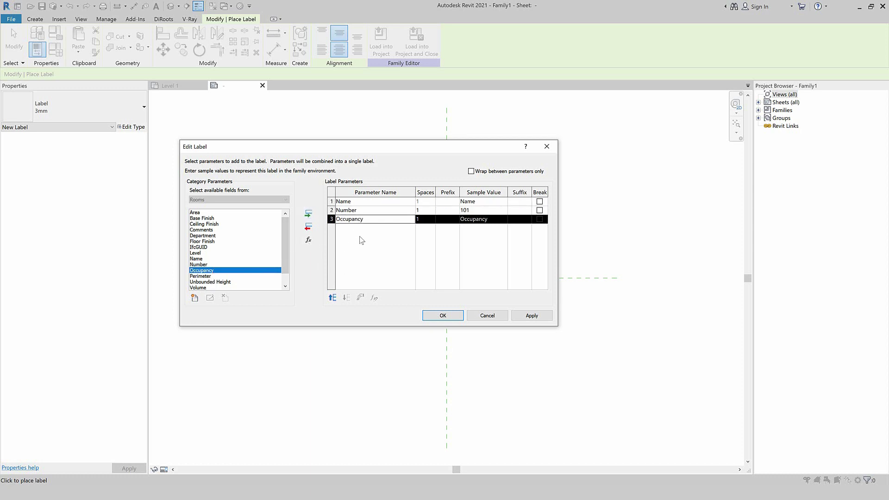
click(308, 227)
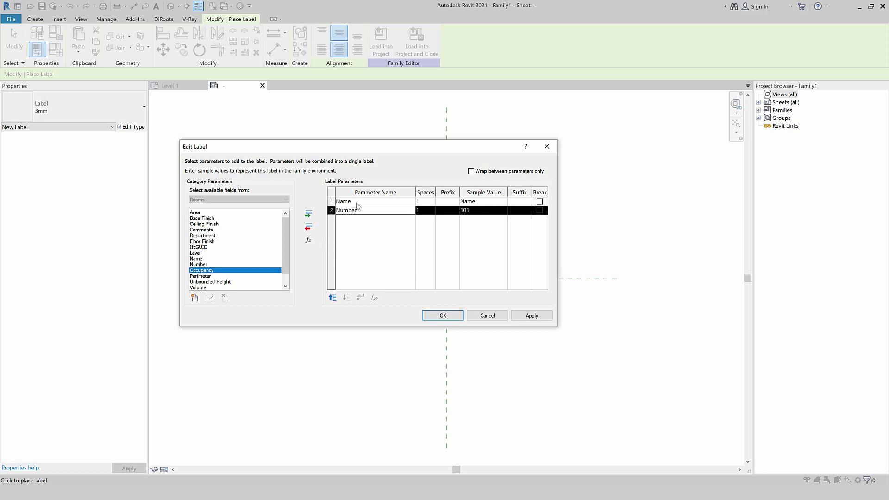
scroll(287, 232, down, 2)
scroll(285, 239, up, 2)
click(309, 241)
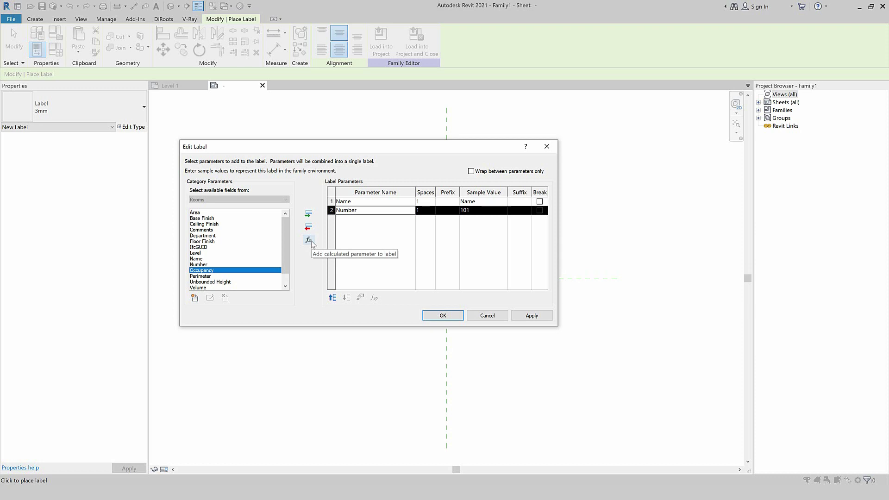
Create a calculated value named 'Lenght' with type Length
click(310, 240)
text(Lengh)
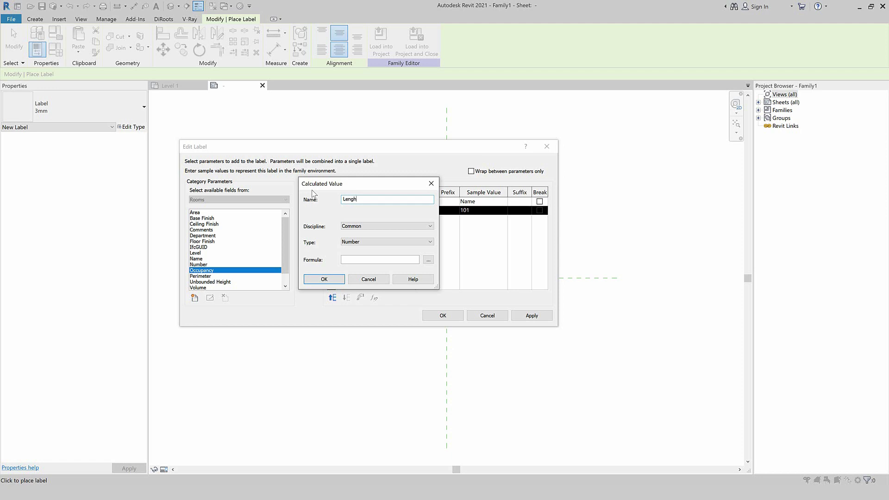
text(t)
click(352, 242)
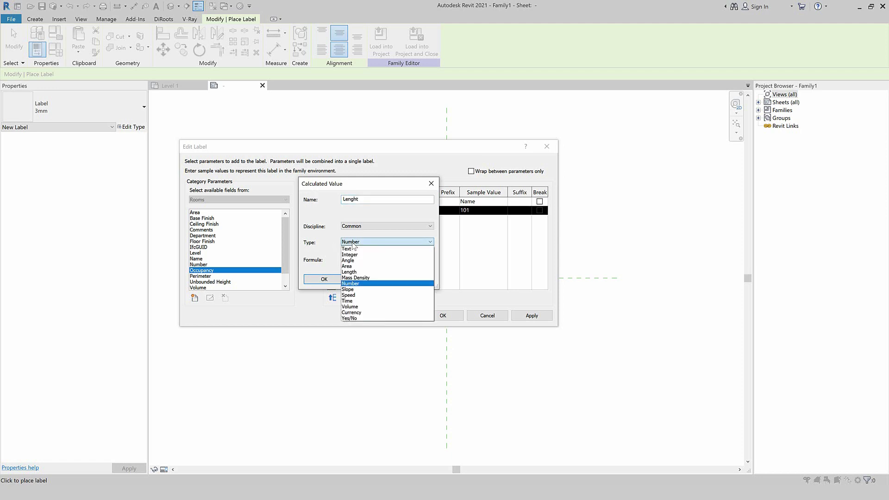
click(354, 272)
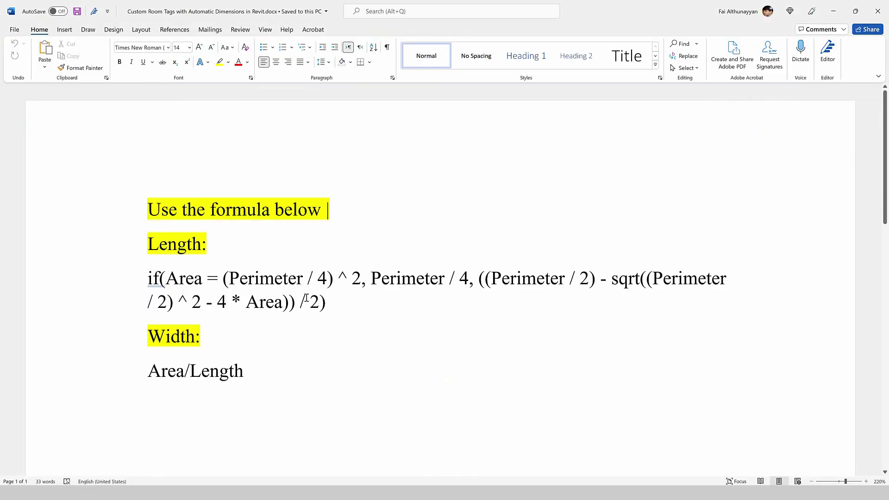
Copy the if(Area = …) Length formula from the Word notes into Lenght's Formula field
mouse_move(328, 304)
mouse_down()
mouse_move(141, 295)
mouse_move(149, 279)
mouse_up()
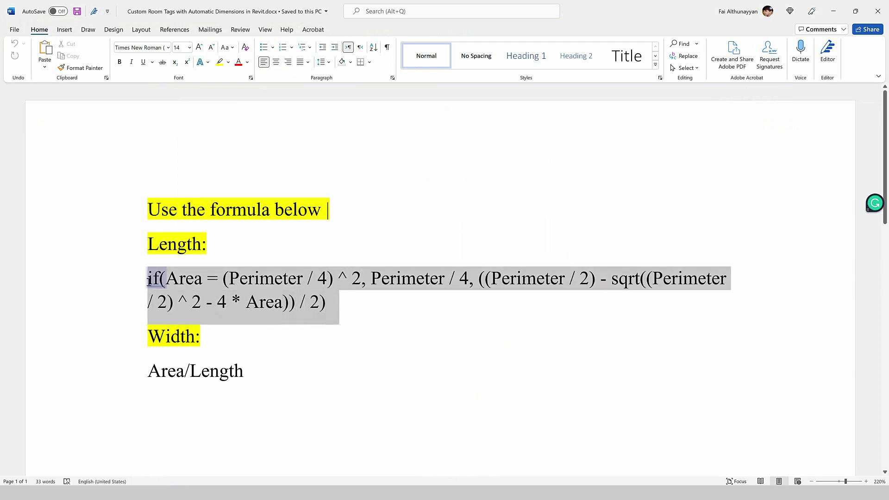
right_click(152, 279)
click(176, 318)
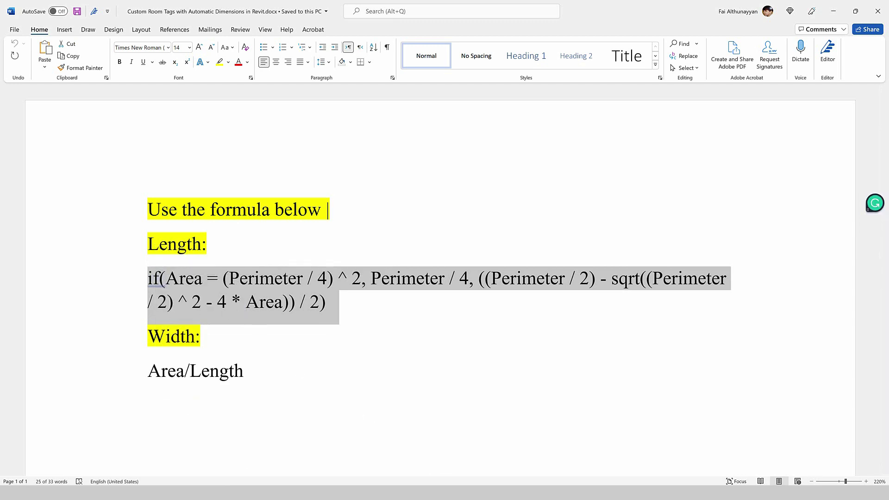
key(ctrl+v)
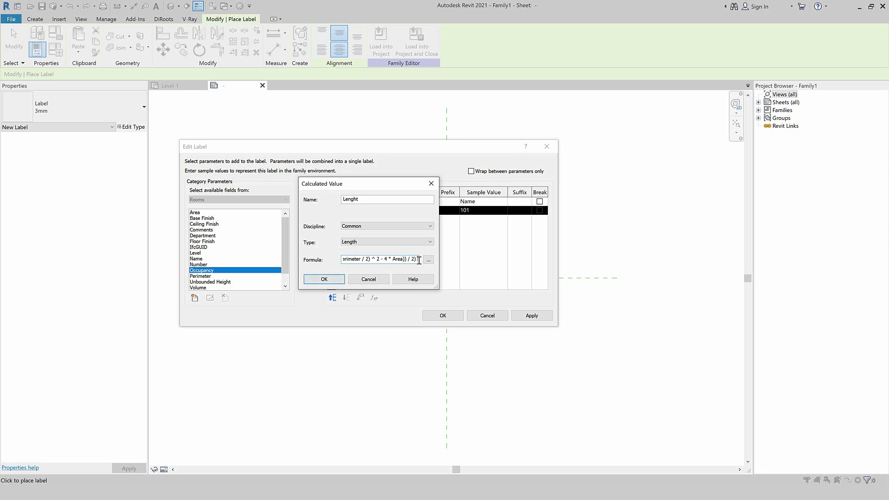
Confirm Lenght and add a calculated value 'Width' of type Length
click(327, 281)
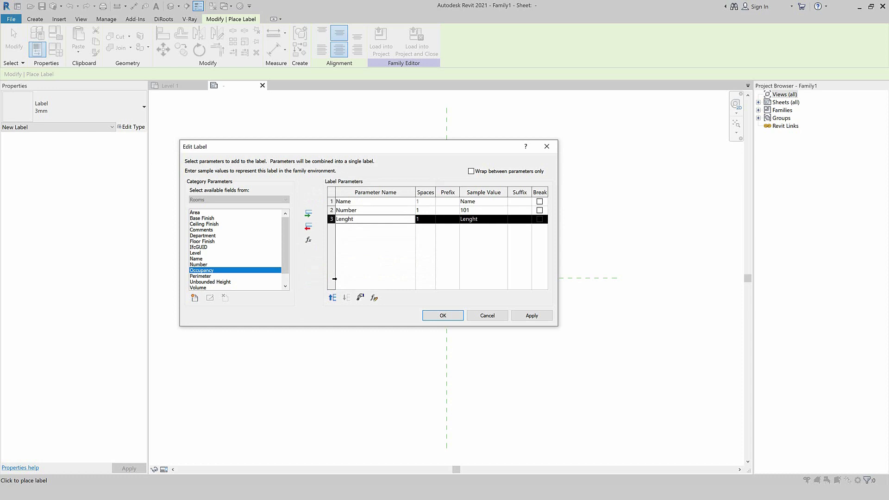
click(308, 239)
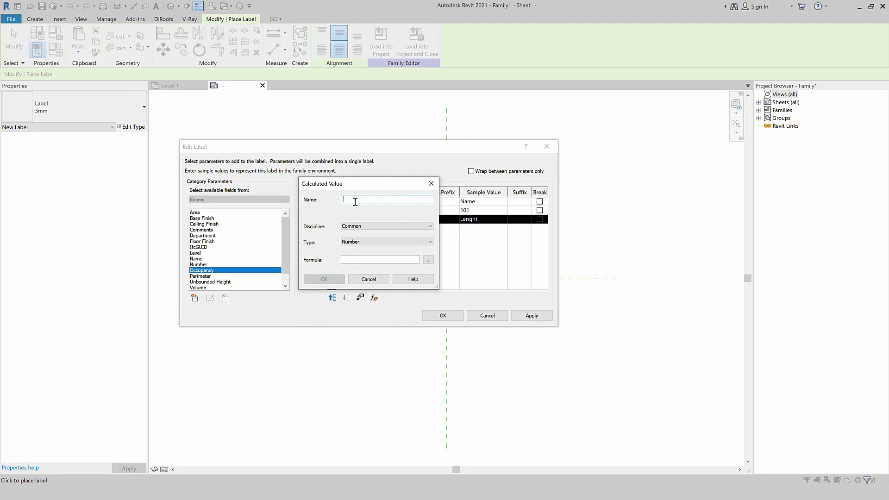
text(Width)
click(356, 242)
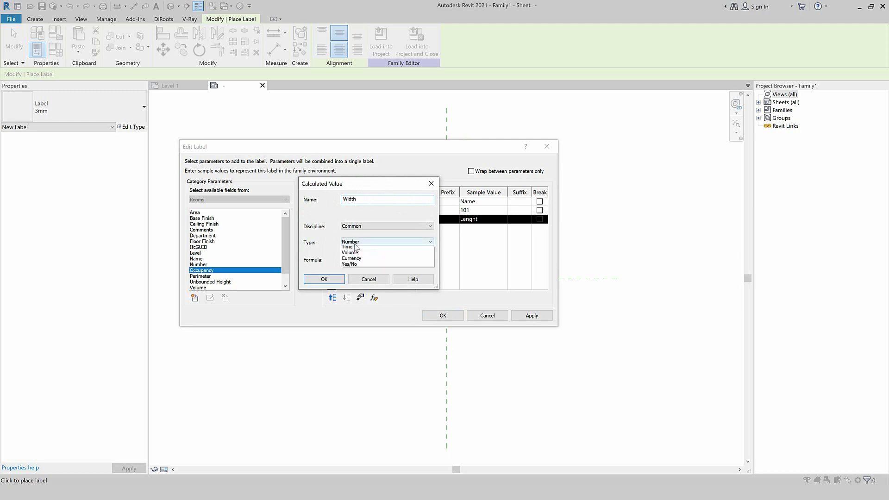
click(361, 271)
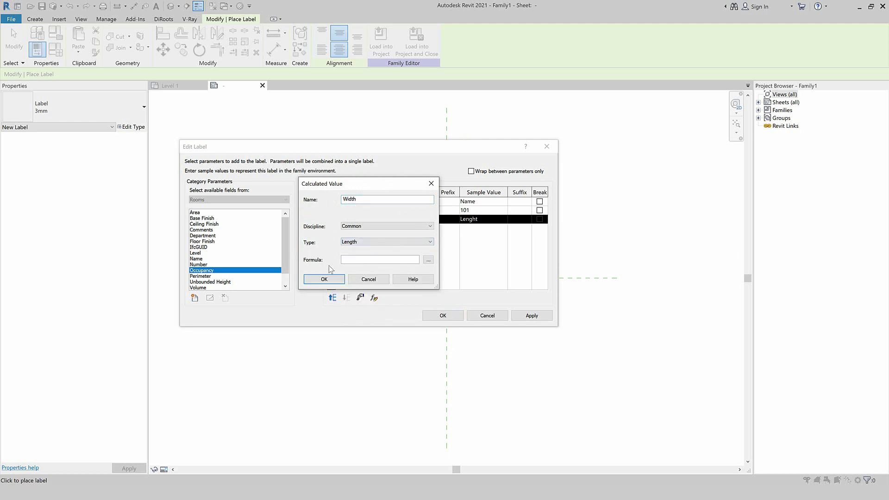
Set Width's formula to Area/Lenght from the field picker, then confirm and place the label
click(353, 260)
click(429, 261)
click(343, 201)
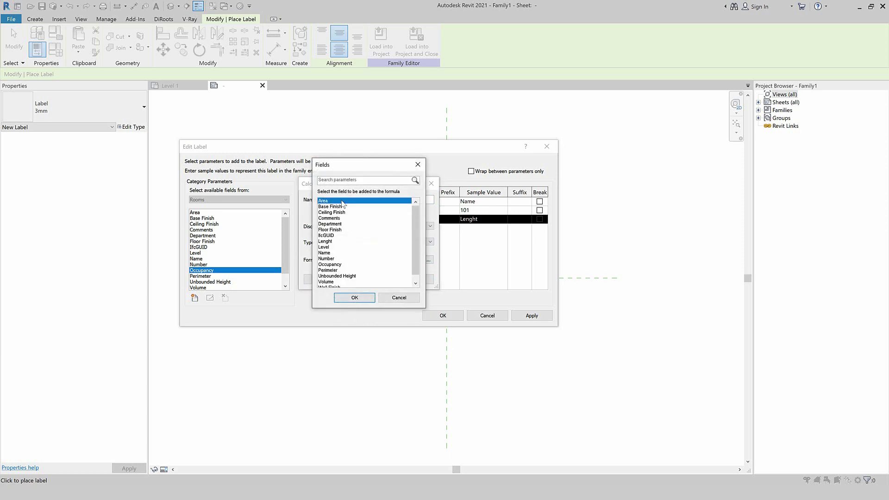
click(366, 301)
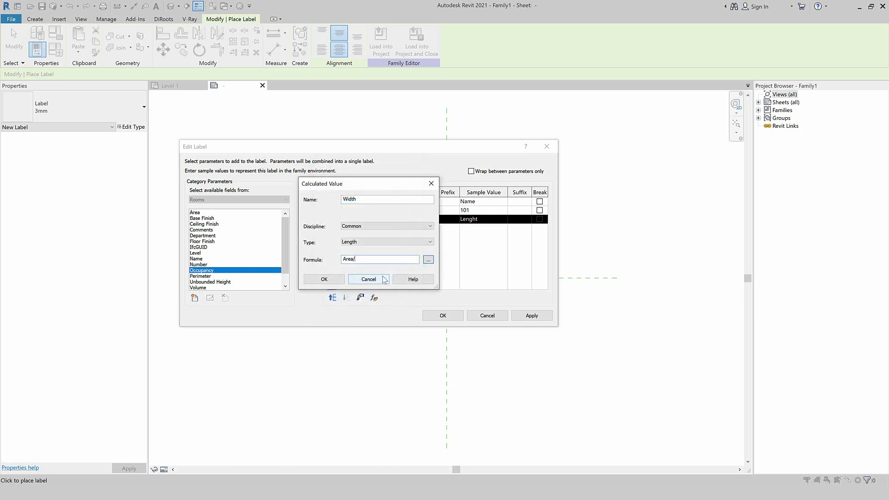
click(429, 260)
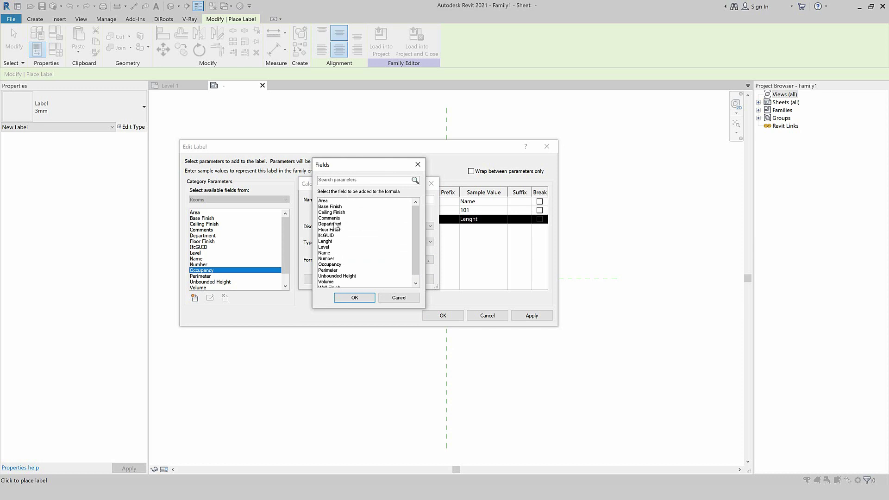
click(330, 242)
click(353, 299)
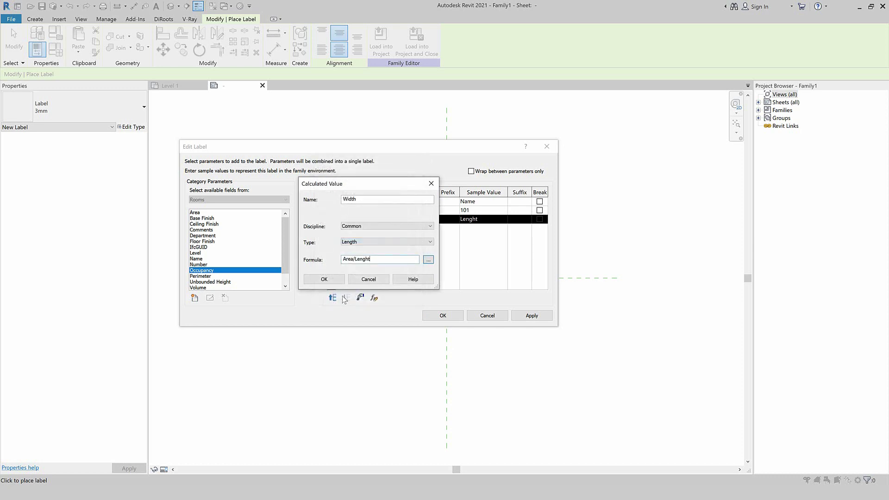
click(341, 279)
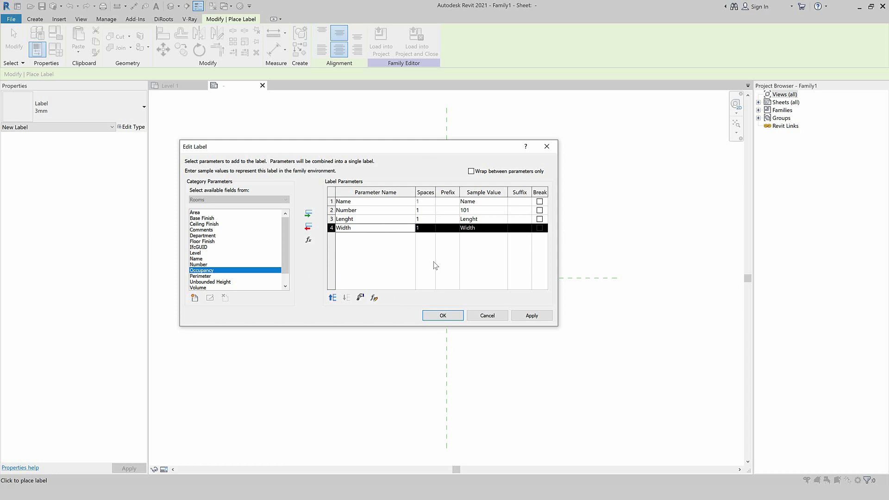
click(443, 315)
End the Label tool, select the Name 101 Lenght Width label and reopen Edit Label
scroll(440, 283, up, 2)
scroll(423, 296, up, 3)
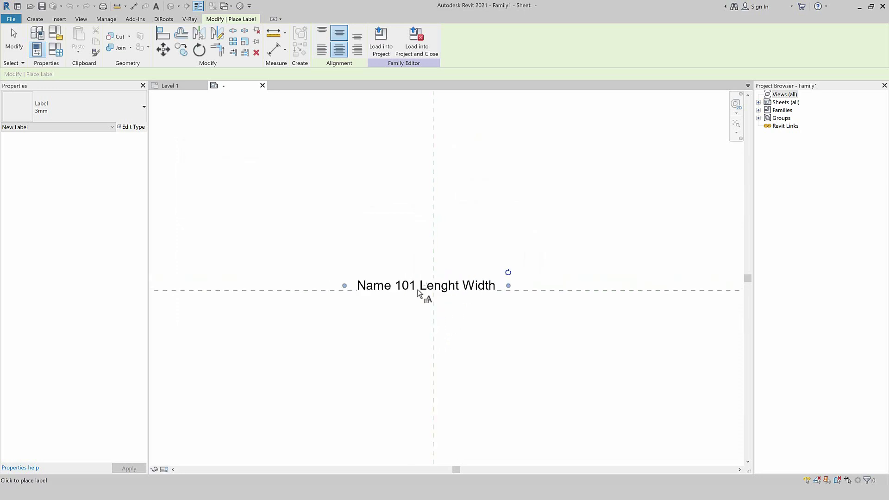
scroll(372, 299, up, 2)
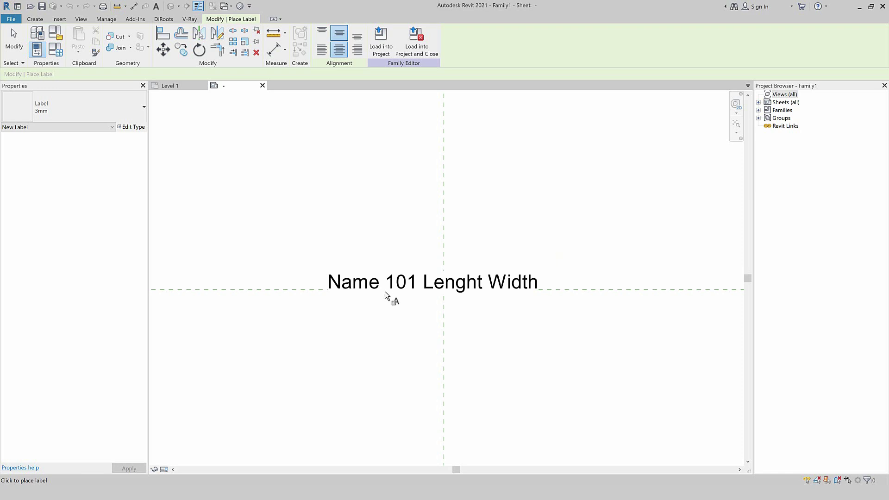
key(Escape)
click(403, 291)
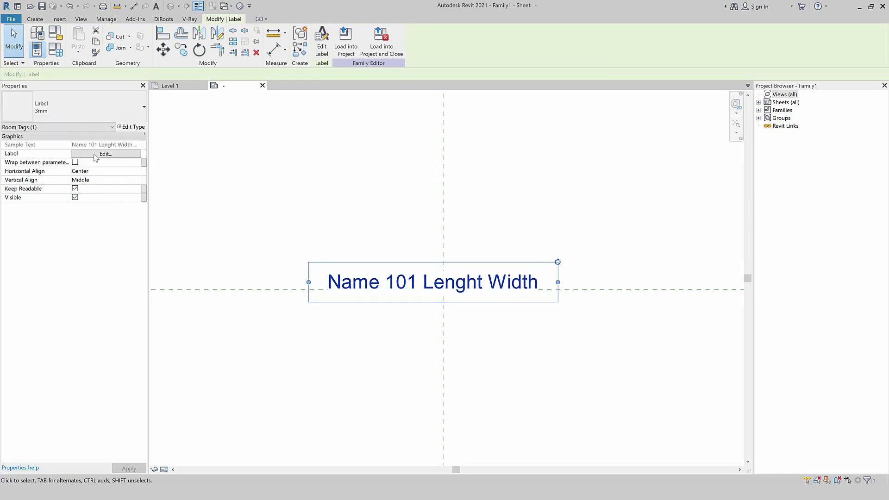
click(321, 43)
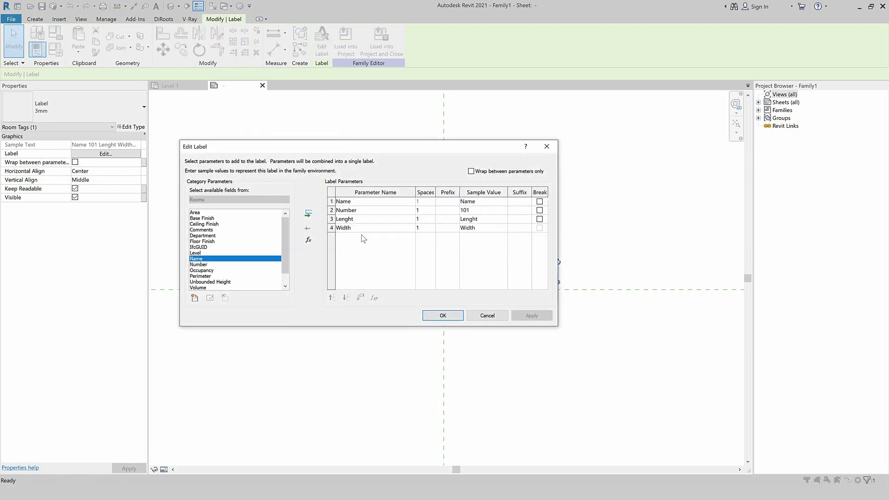
Put the Number (101) on its own line below Name in the label
click(539, 204)
click(540, 211)
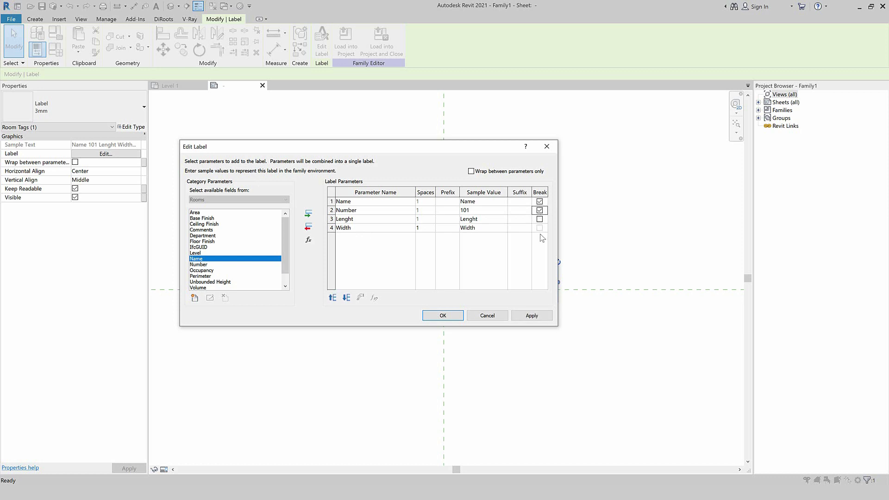
click(447, 316)
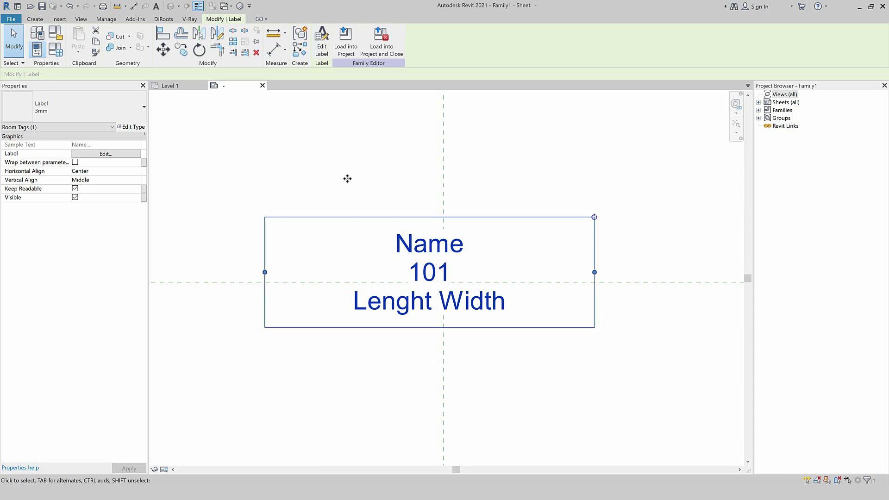
Move Width above Lenght in the label and give Width an X suffix
click(322, 39)
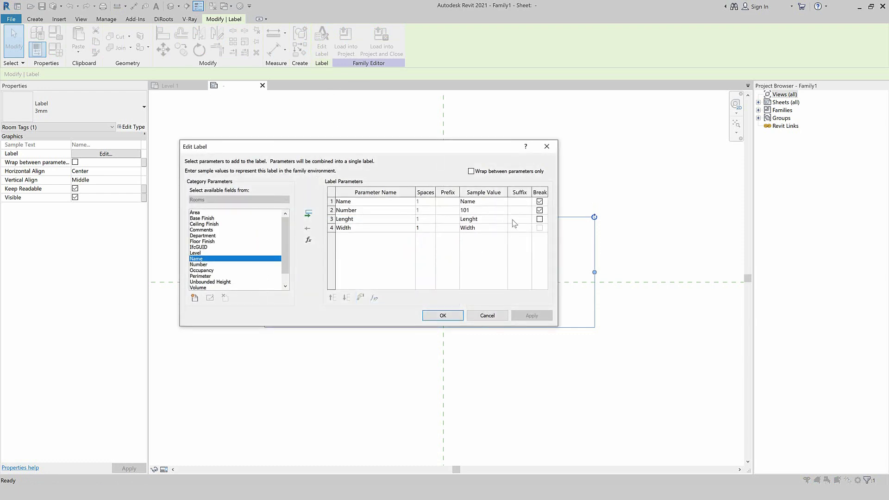
click(331, 227)
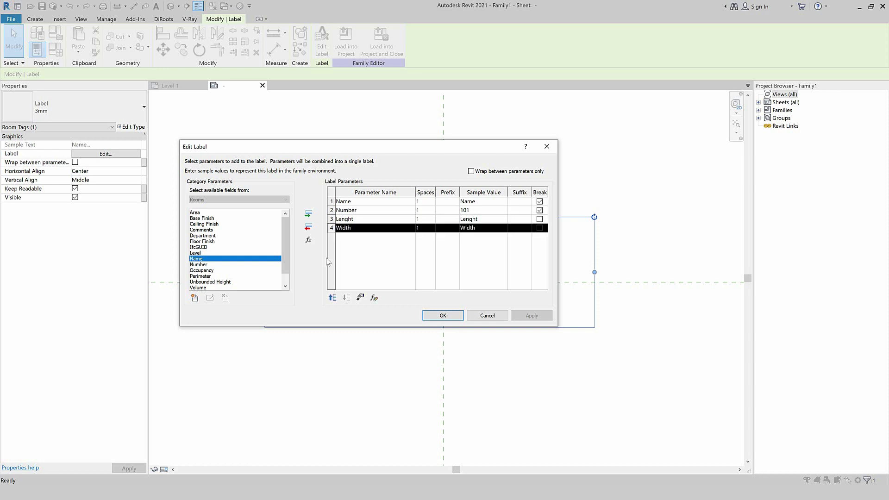
click(332, 299)
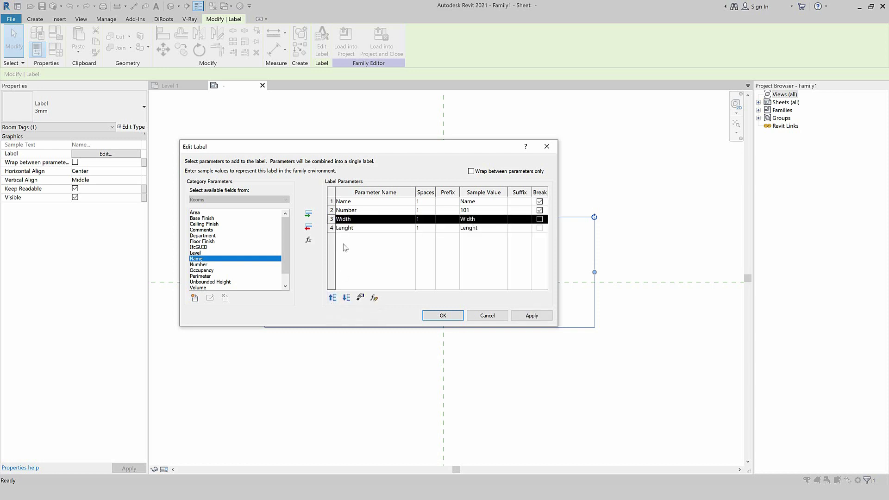
click(519, 219)
text(X)
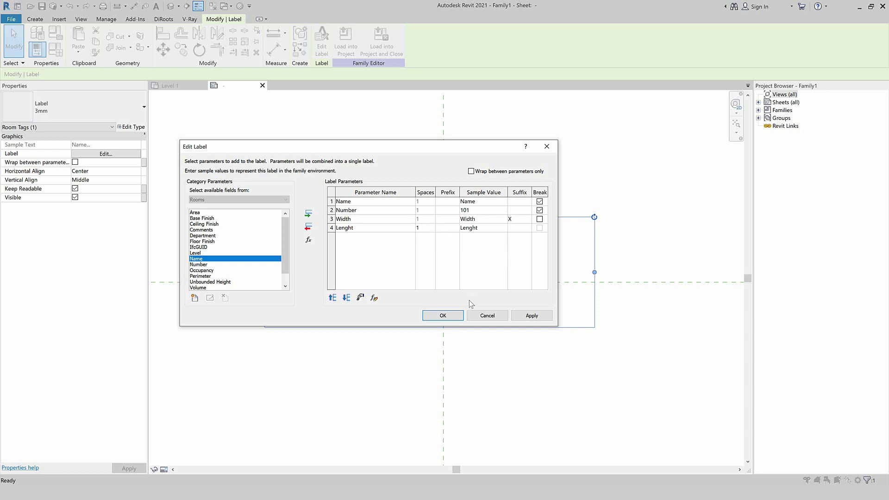
click(451, 316)
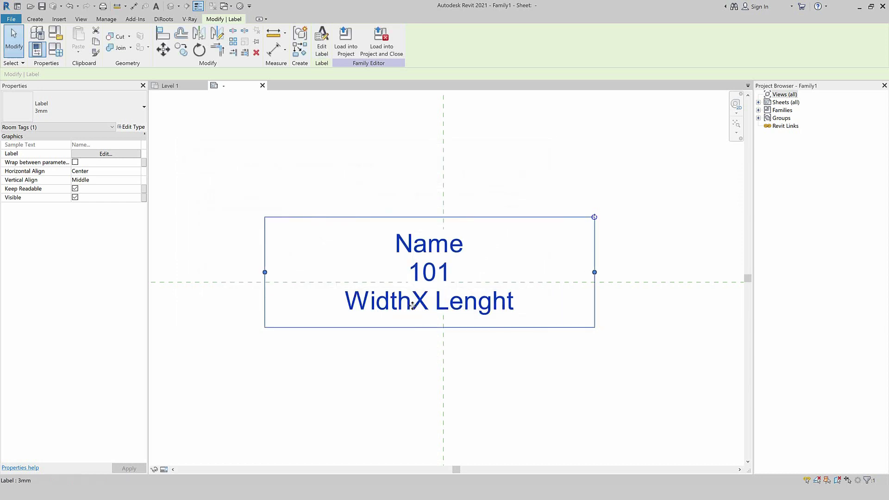
Adjust the X suffix after Width in the label
click(321, 41)
click(511, 220)
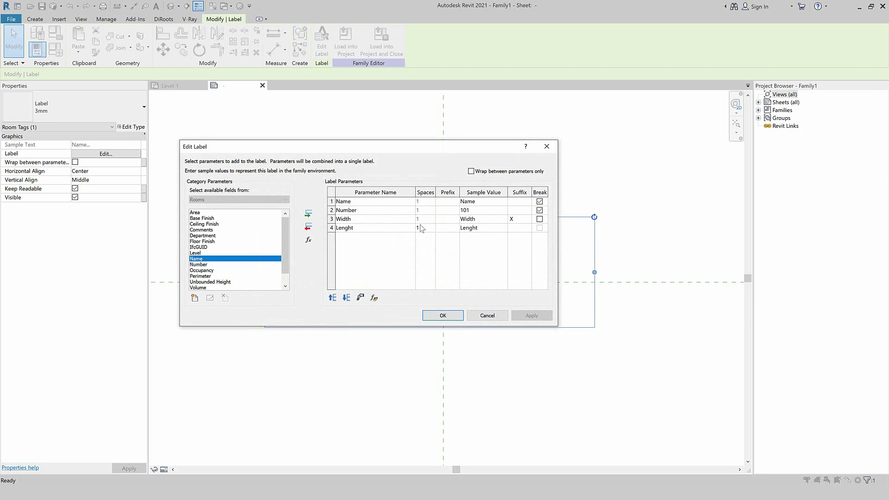
click(442, 315)
Add 1 space before Lenght and centre the label on the reference-line crossing
click(321, 39)
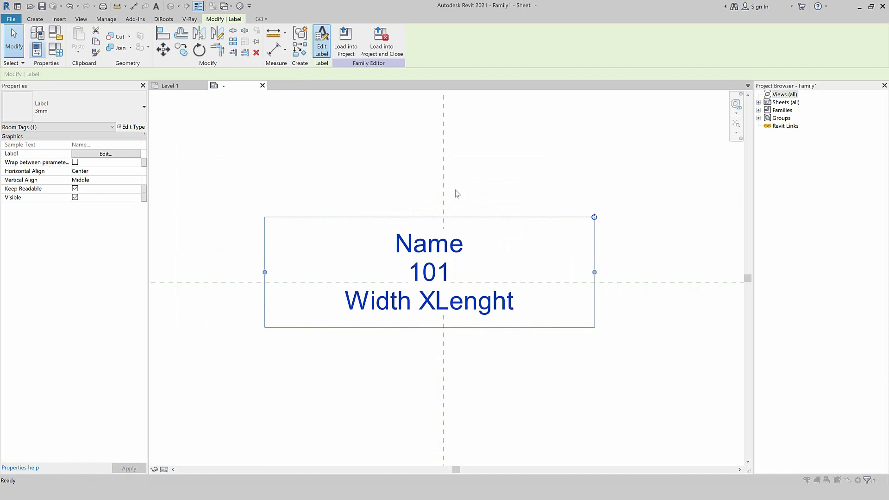
click(431, 225)
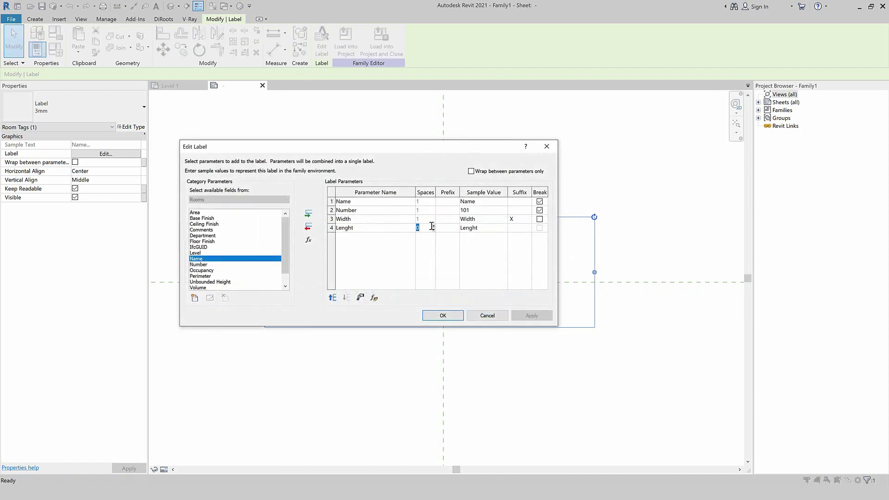
text(1)
click(456, 319)
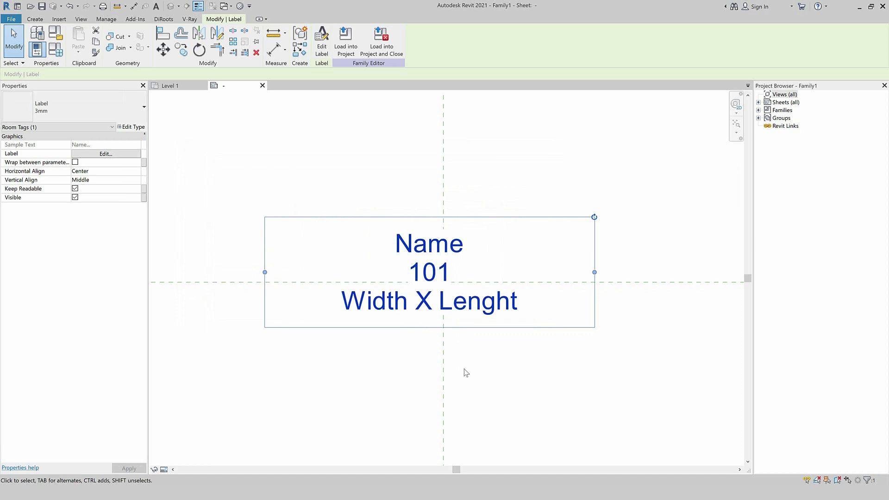
drag(438, 280, 452, 280)
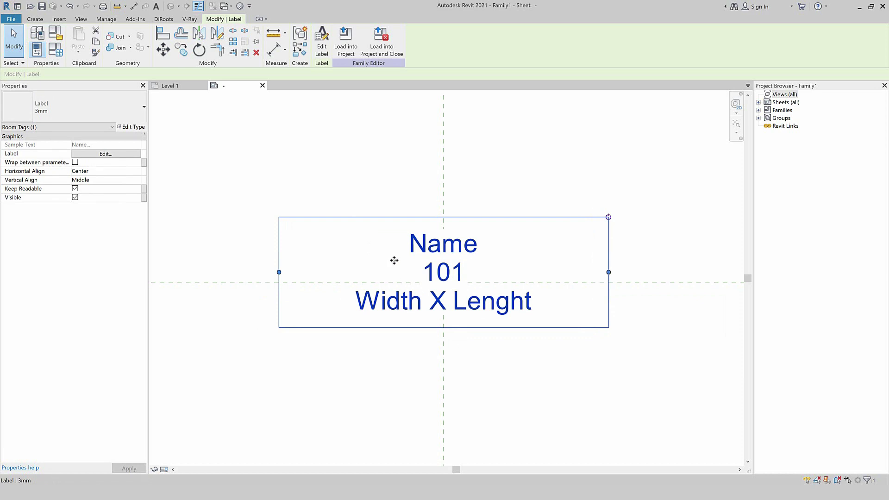
click(322, 41)
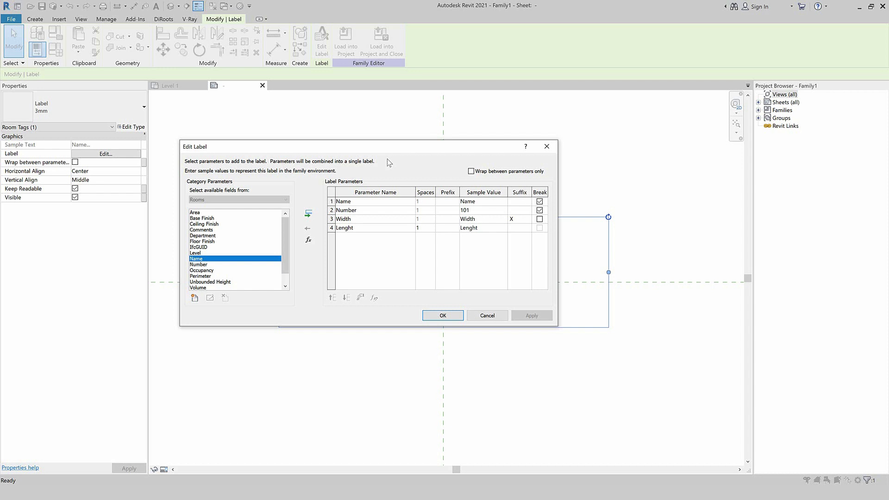
Review Width's units format, keeping Millimeters, 1 decimal rounding and project settings
click(332, 219)
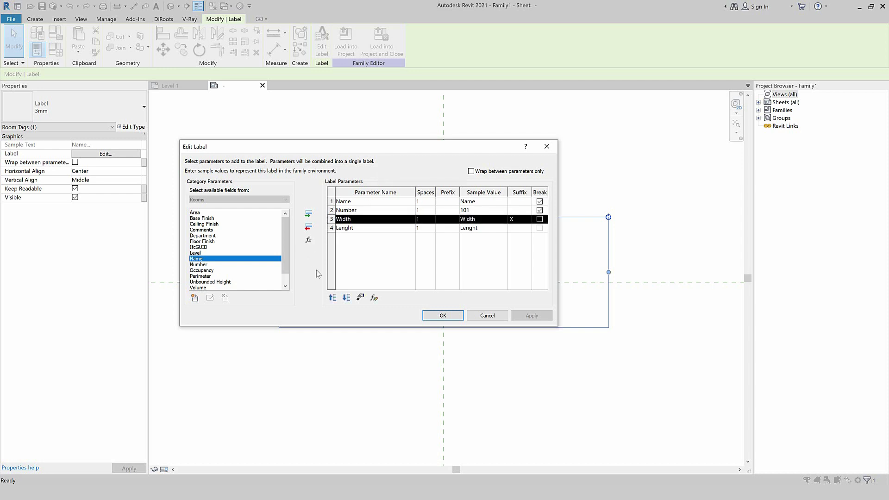
click(360, 298)
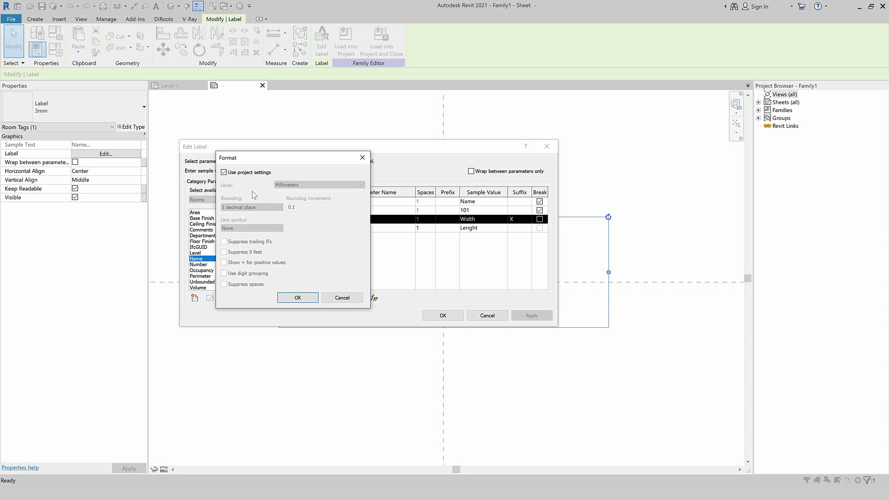
click(223, 172)
click(307, 185)
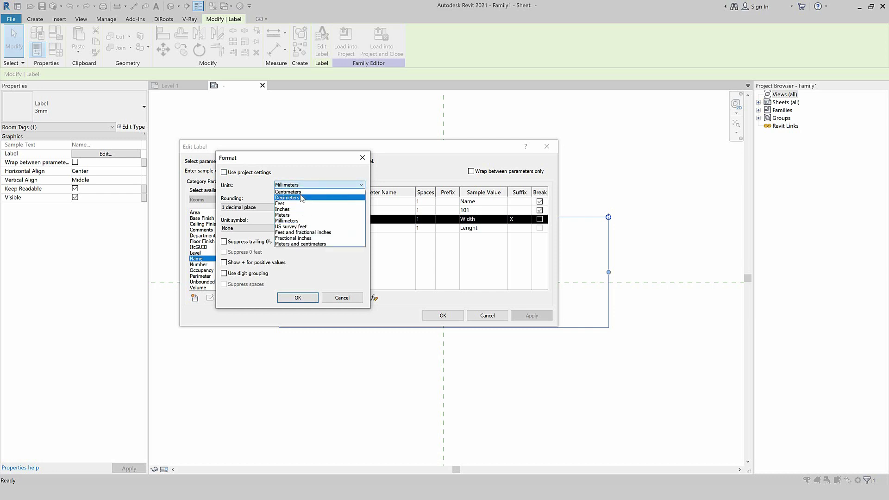
click(265, 185)
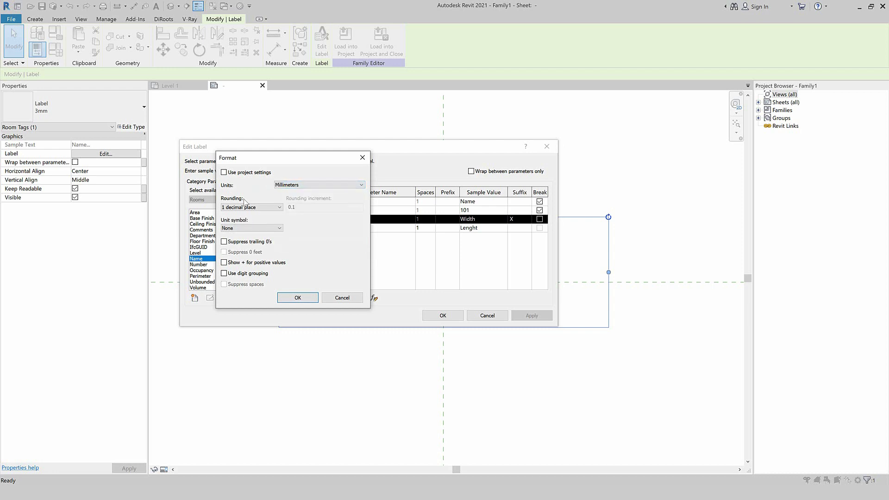
click(246, 208)
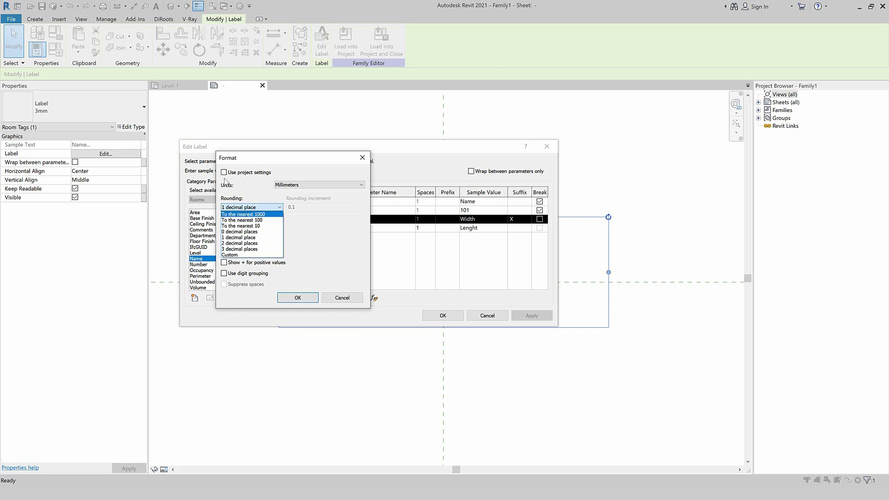
click(227, 176)
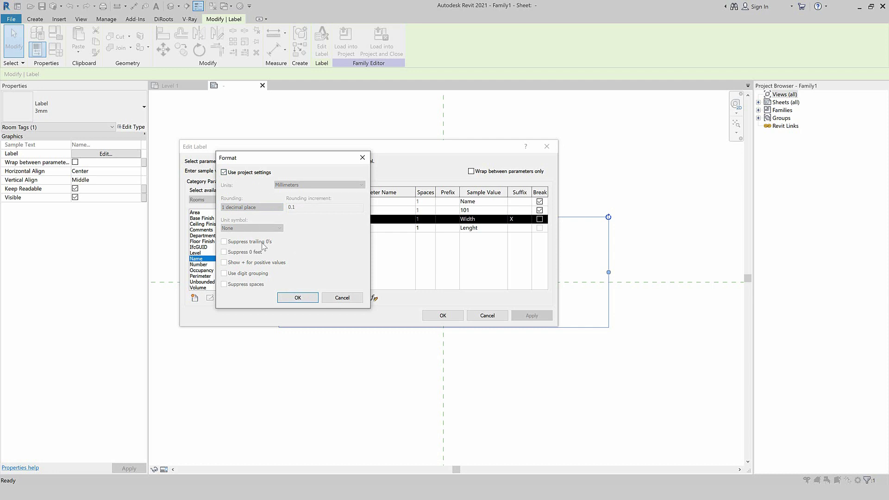
click(298, 299)
Apply the label settings and begin saving the family under the name Room Tags WXL
click(443, 316)
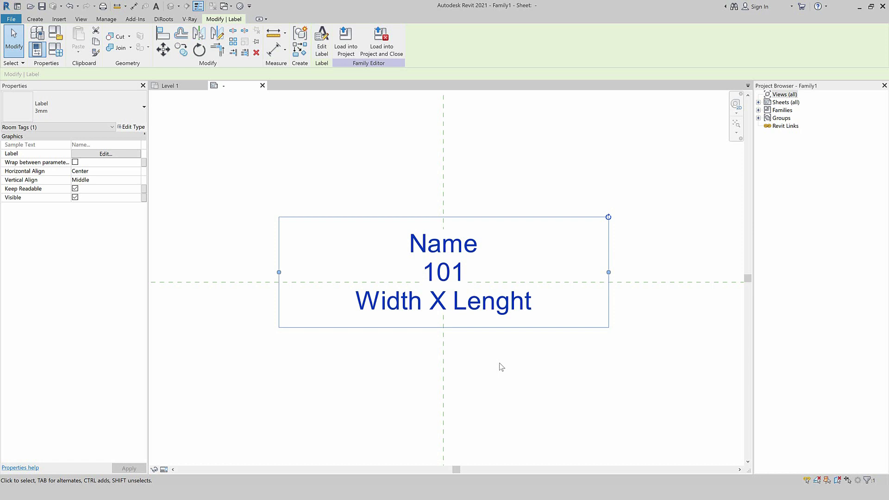
key(ctrl+s)
text(Room Tags WXL)
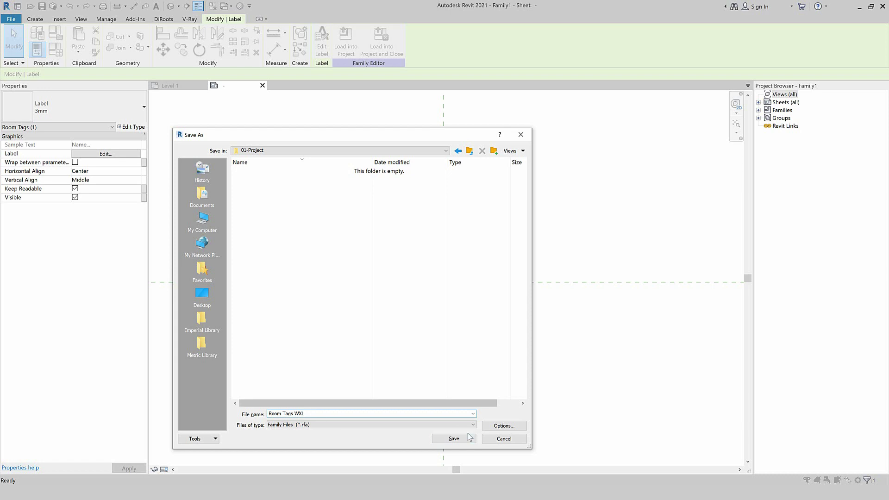
Save and load Room Tags WXL, then place a room auto-tagged with it inside the walls
click(453, 438)
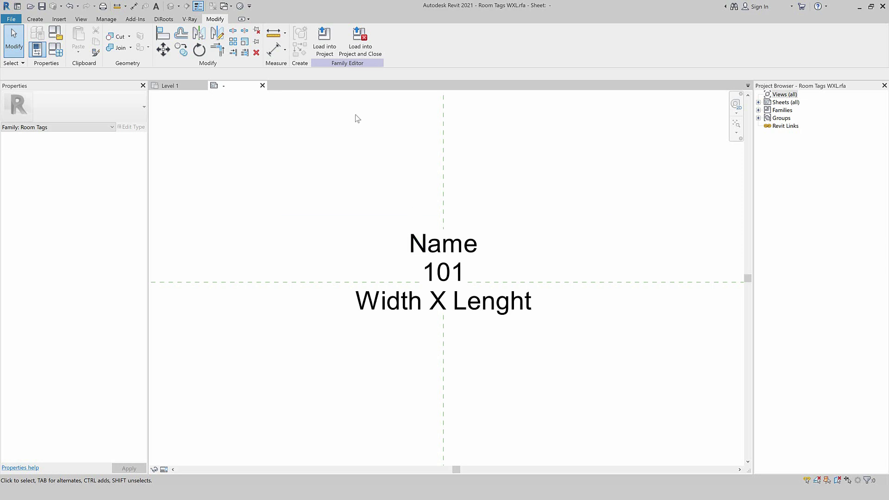
click(324, 44)
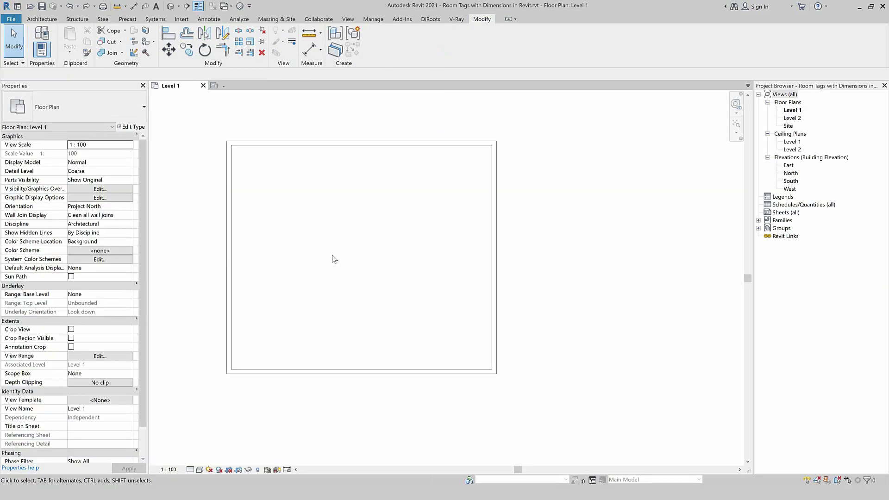
key(r)
key(m)
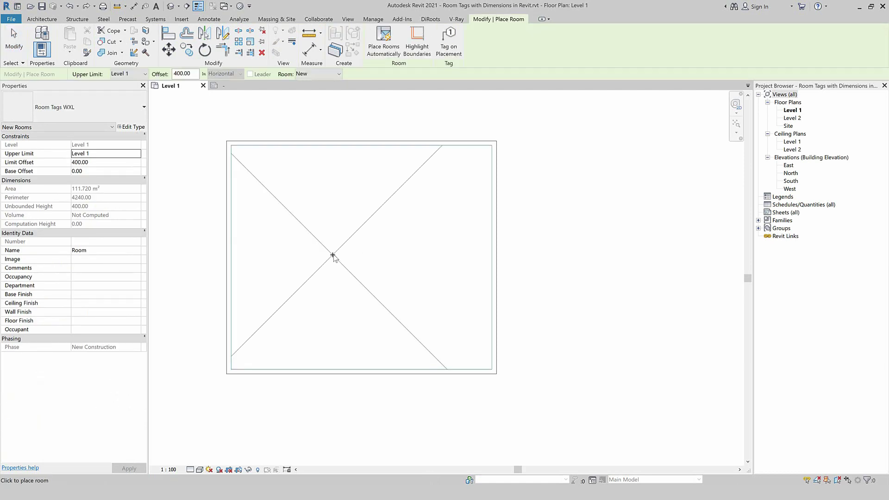
click(449, 53)
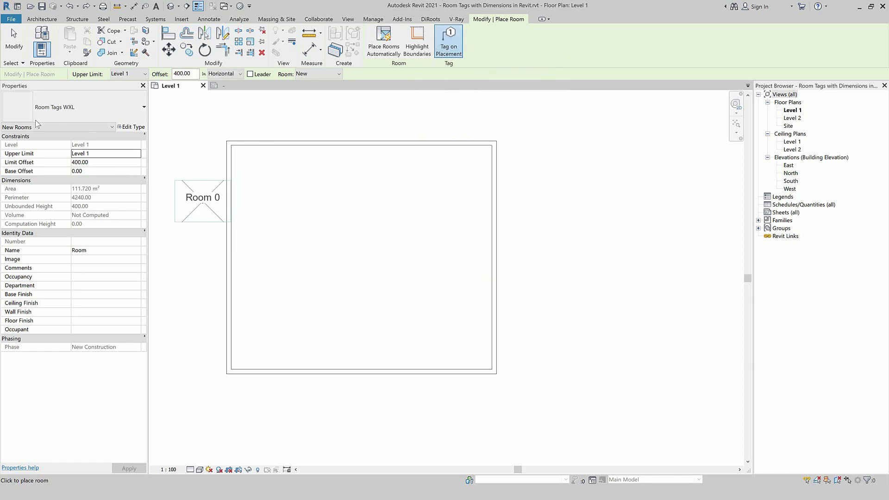
click(114, 110)
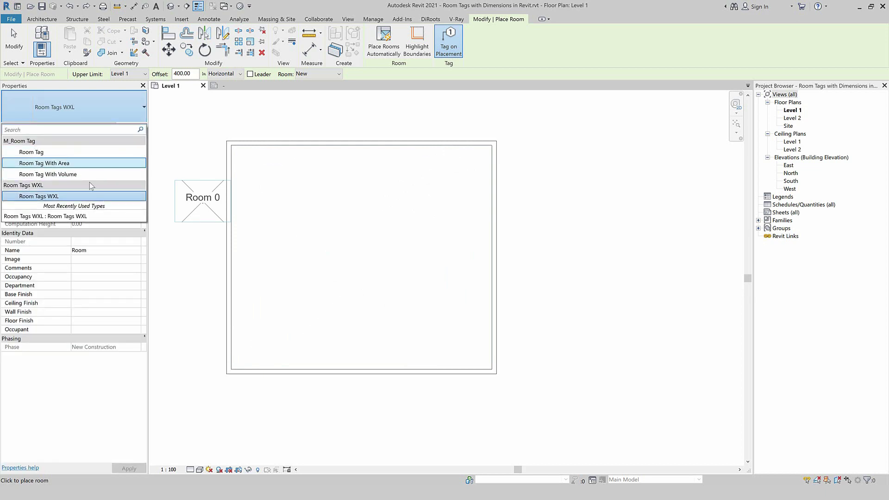
click(397, 262)
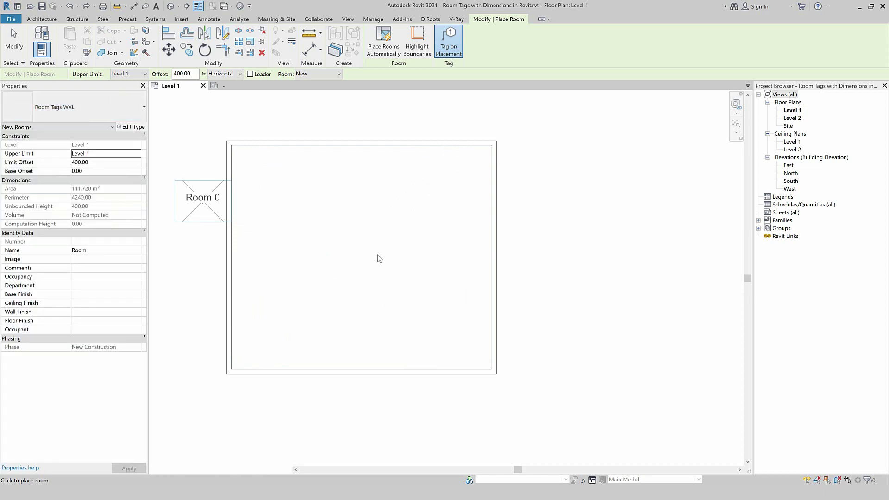
click(385, 266)
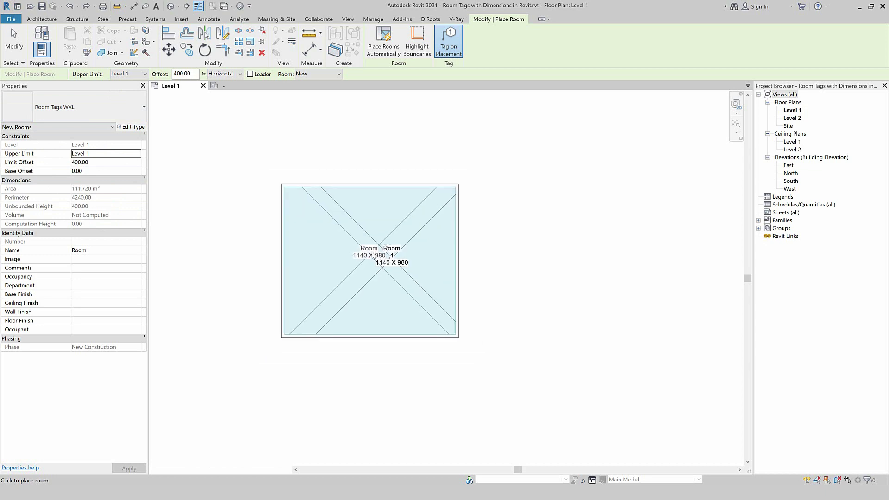
Reposition the room tag and pull the right and bottom walls inward
scroll(385, 265, up, 1)
key(Escape)
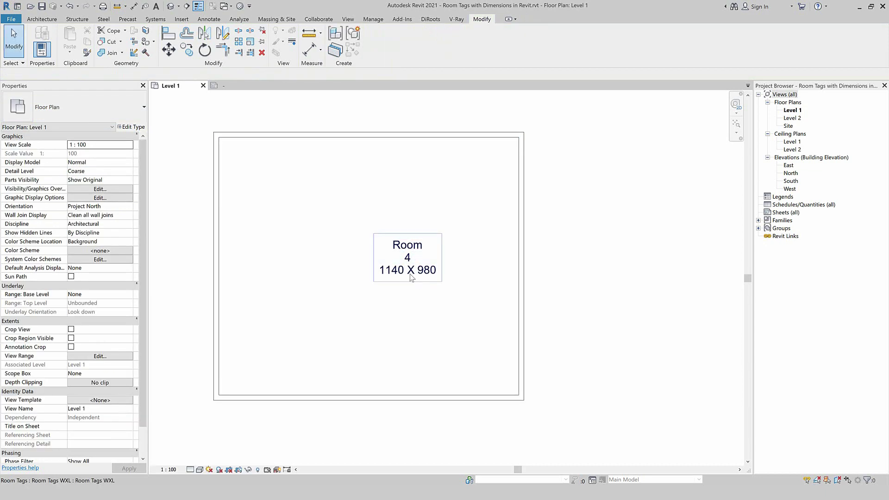
drag(407, 276, 366, 280)
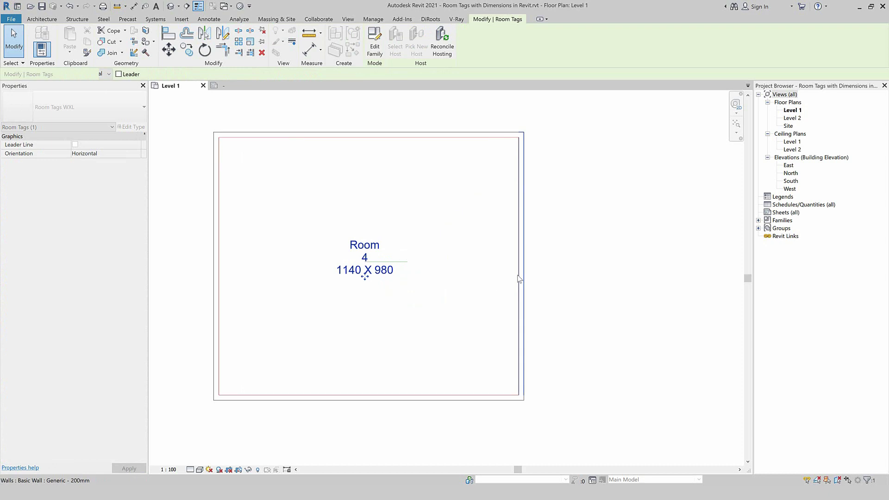
drag(521, 275, 465, 287)
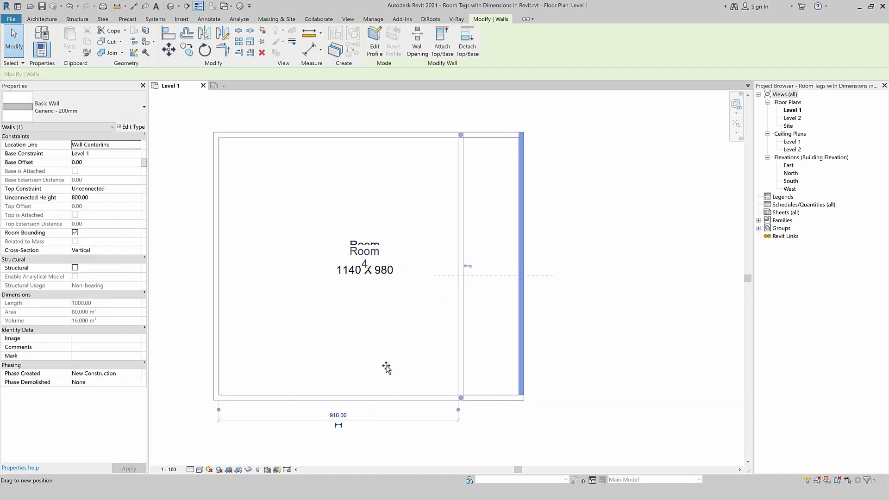
click(370, 398)
drag(373, 398, 379, 355)
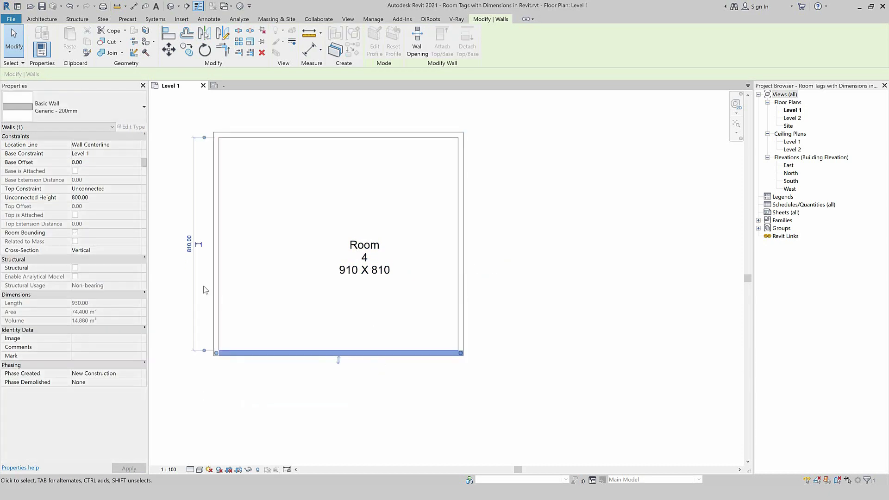
Pull the left and top walls inward so the tag reads 660 X 620
click(215, 284)
drag(216, 284, 292, 292)
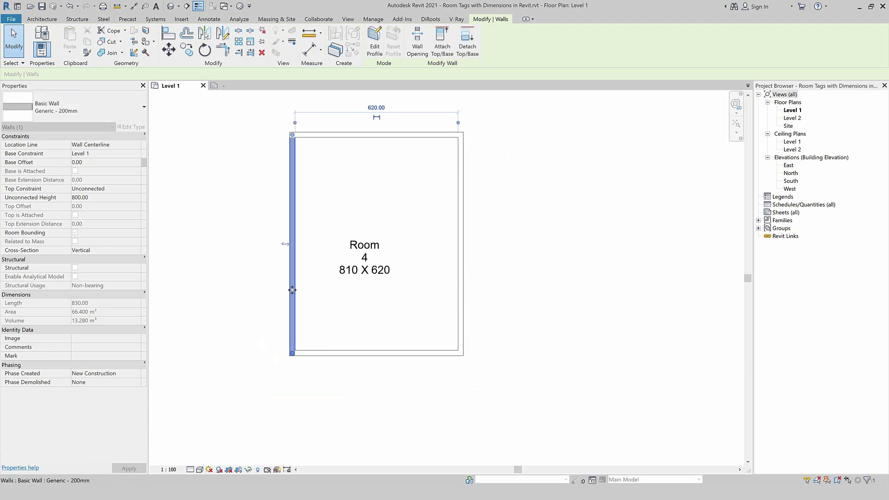
click(399, 135)
drag(399, 135, 399, 174)
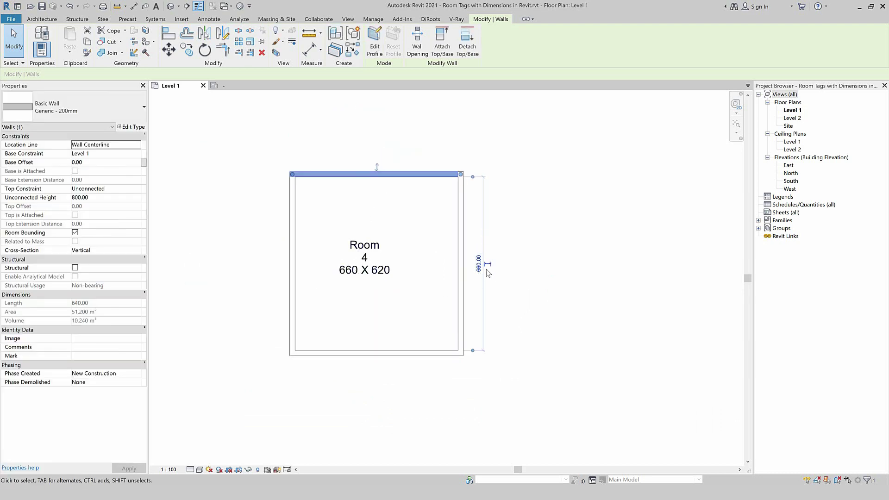
scroll(537, 314, up, 1)
click(540, 316)
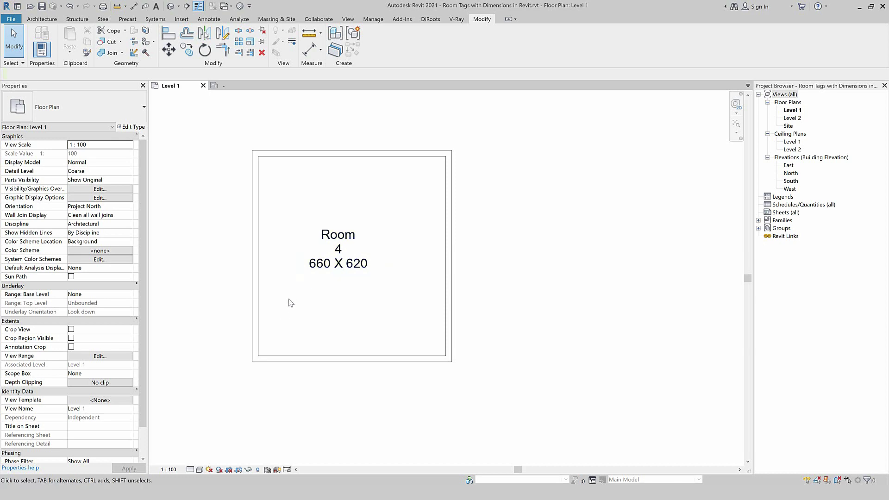
Set the room tag's Name to HALL and Number to 5
click(340, 253)
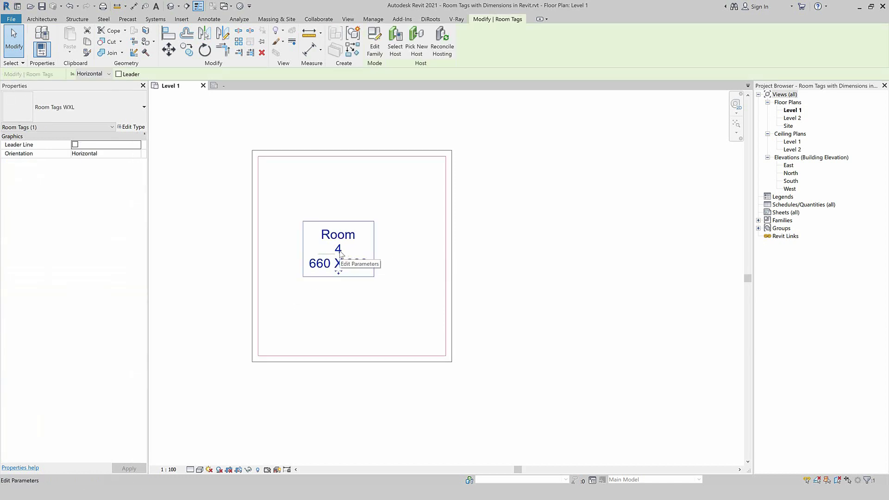
click(340, 251)
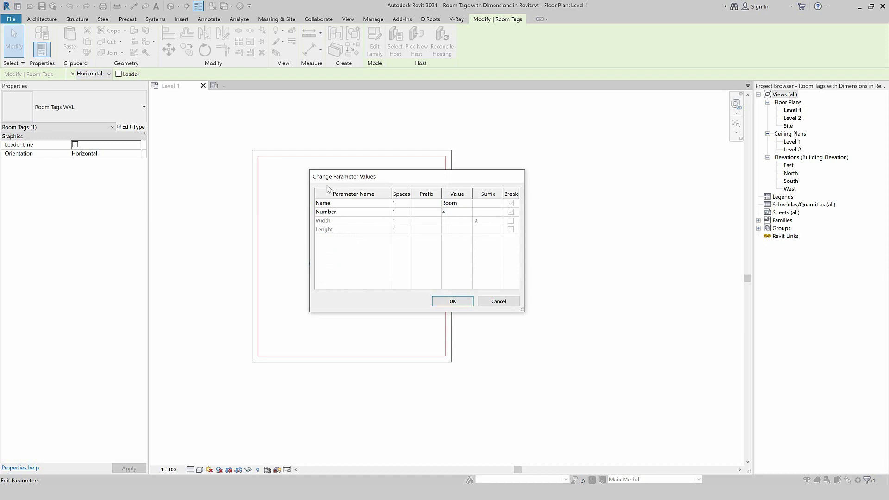
click(462, 204)
double_click(462, 204)
text(HA)
text(LL)
double_click(460, 212)
click(452, 301)
click(452, 276)
double_click(453, 213)
text(5)
click(457, 300)
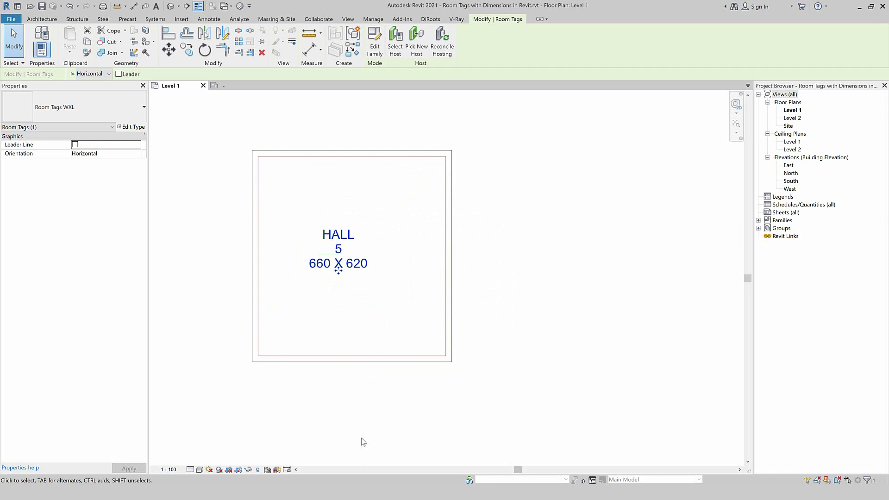
Nudge the HALL room tag slightly to the right
click(356, 421)
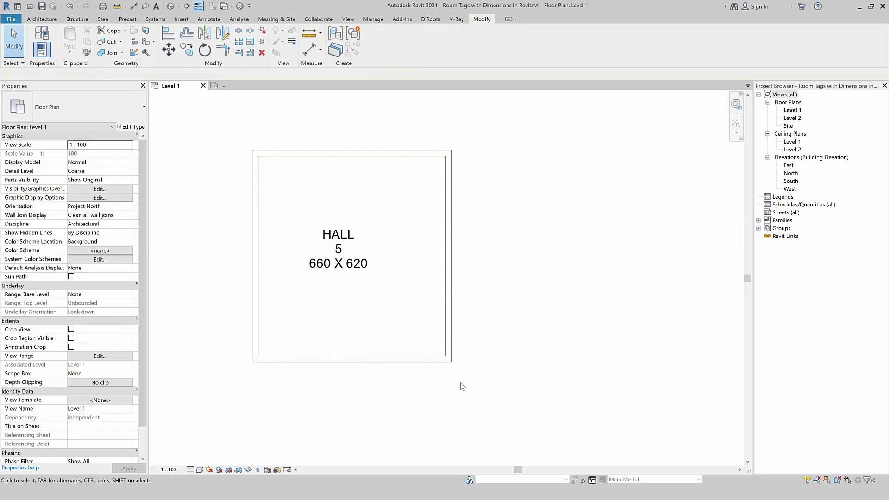
click(340, 273)
drag(341, 274, 351, 273)
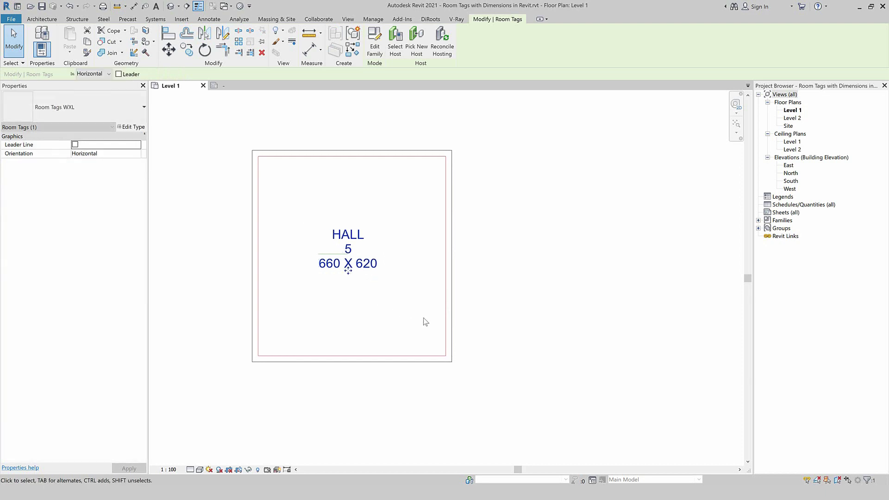
click(406, 327)
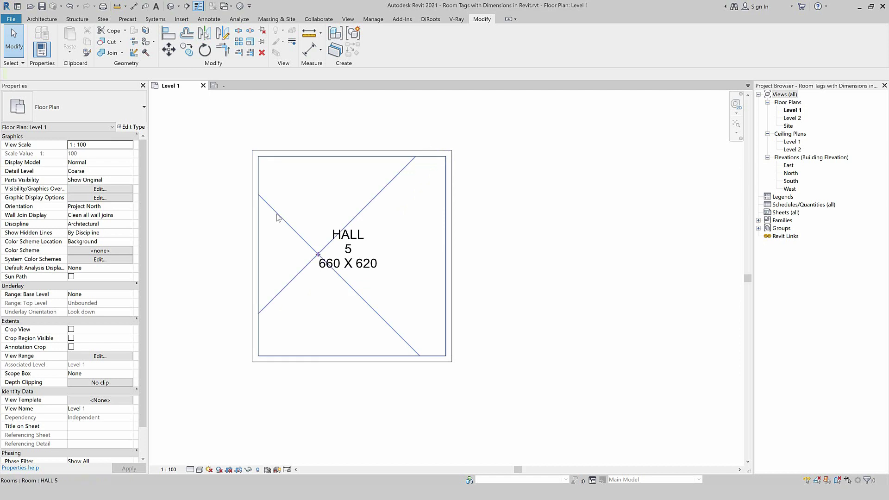
Change the HALL room's Name to Bedroom in the Properties palette and apply it
click(276, 213)
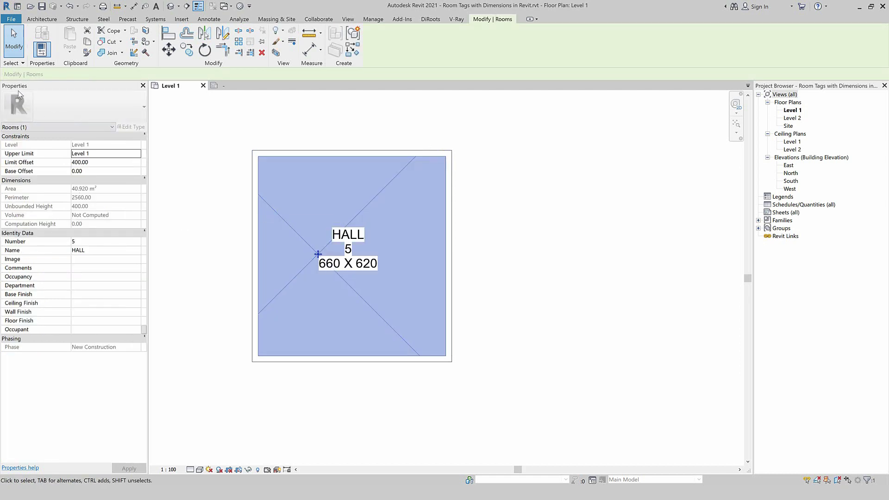
click(90, 251)
text(r)
key(BackSpace)
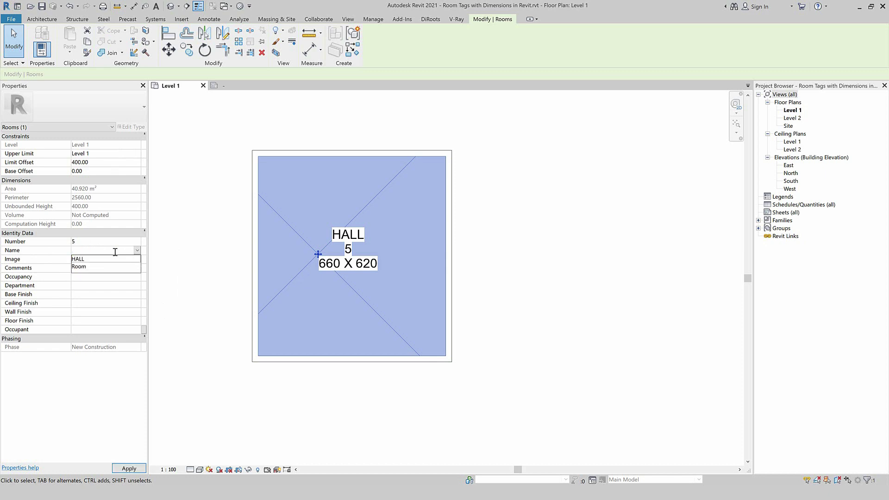
text(Bedroom)
click(132, 467)
click(89, 242)
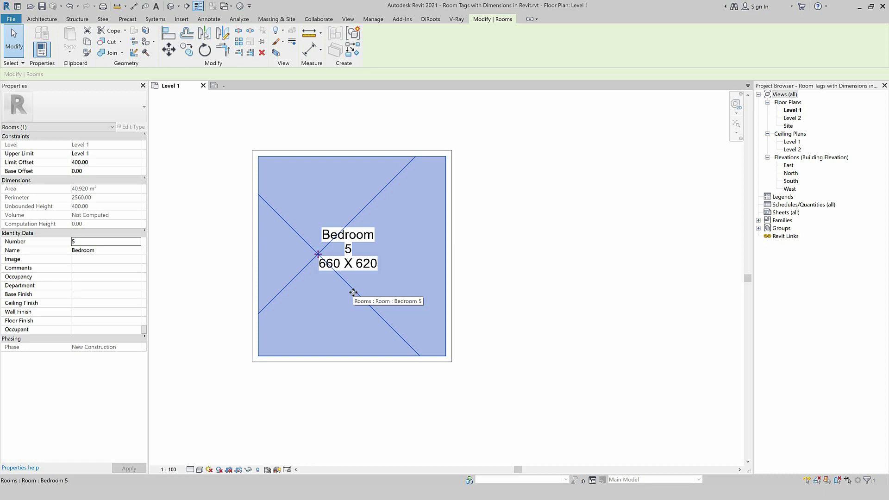
click(232, 86)
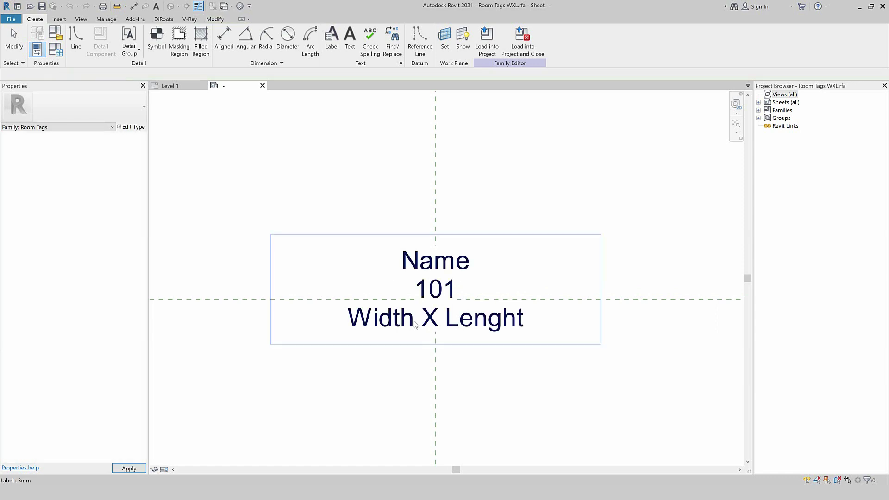
Set the label type's background to Transparent, keeping Arial as the font
click(361, 346)
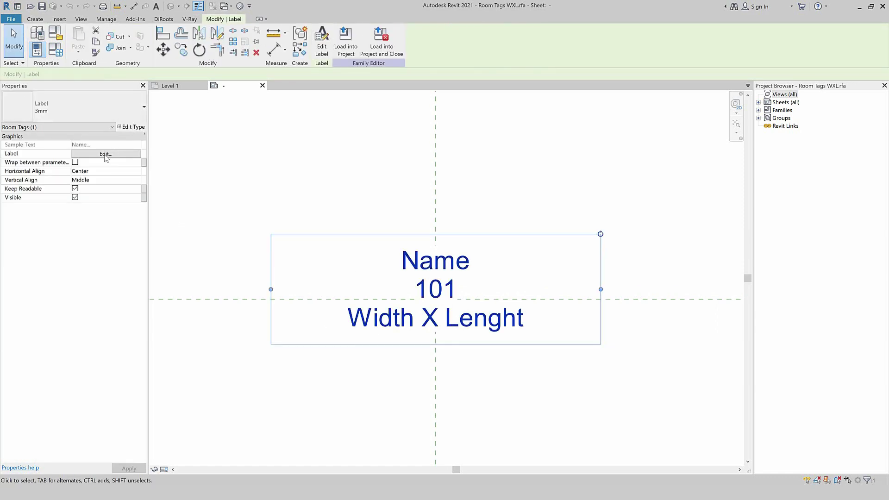
click(131, 127)
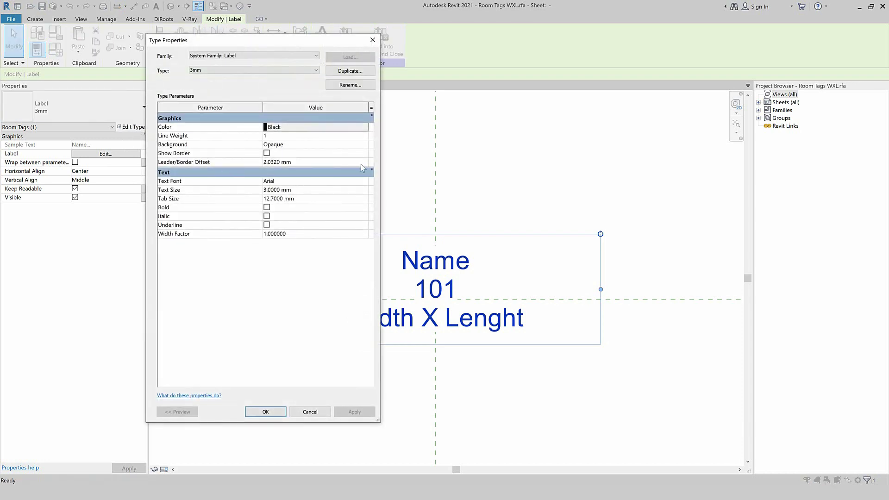
click(315, 144)
click(364, 144)
click(337, 160)
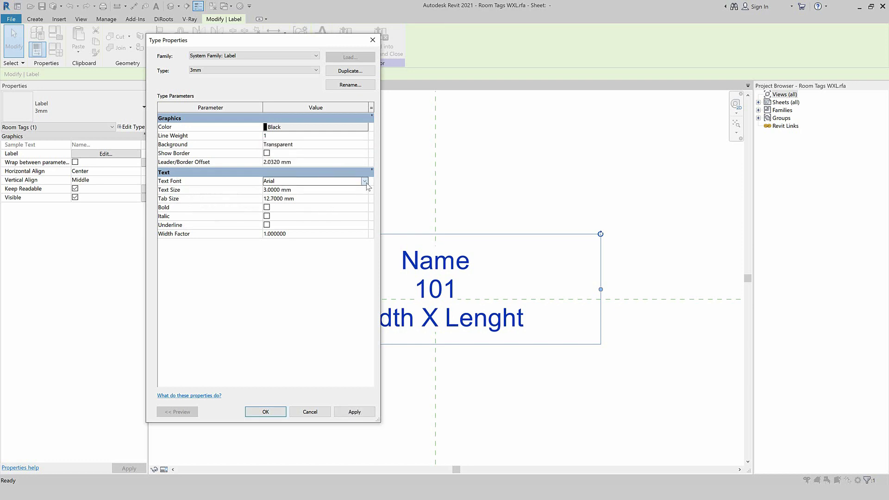
click(365, 182)
click(364, 182)
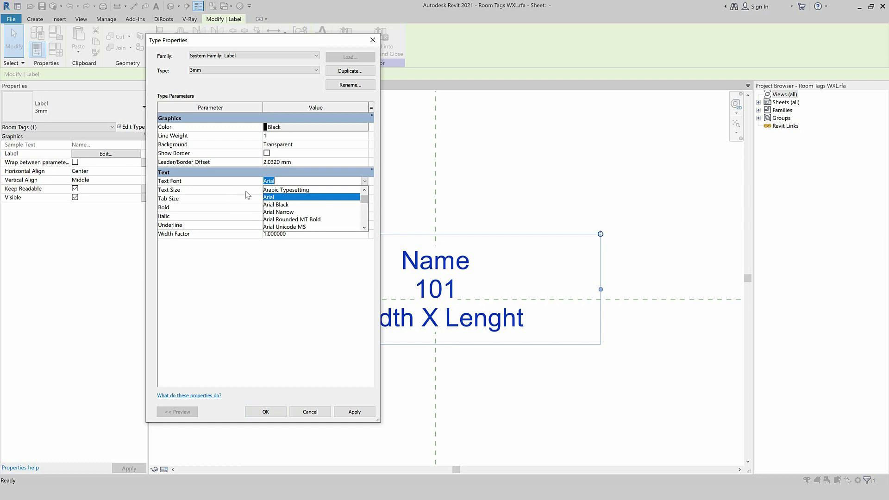
click(323, 290)
Make the label text Bold, leaving Italic off, and accept the type changes
click(310, 192)
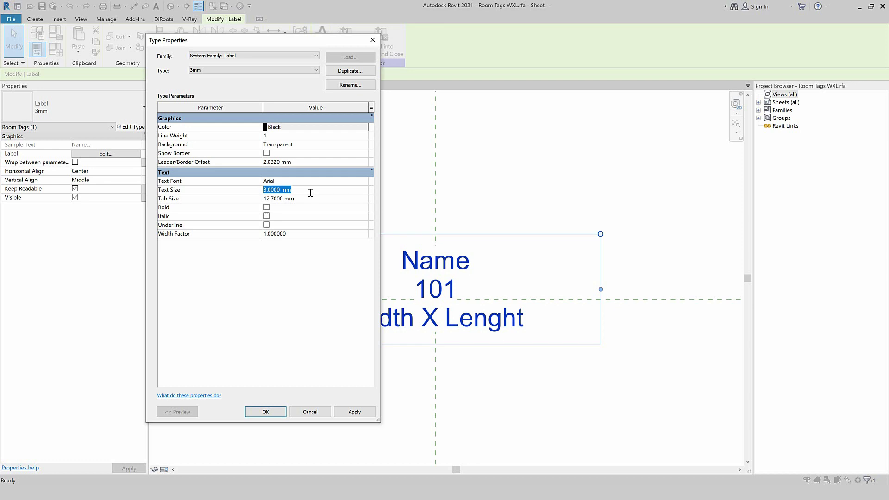
click(267, 207)
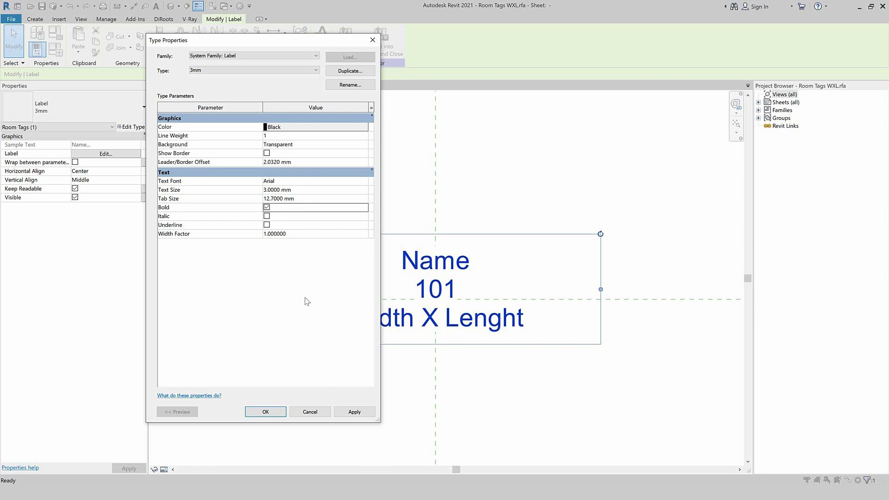
click(354, 411)
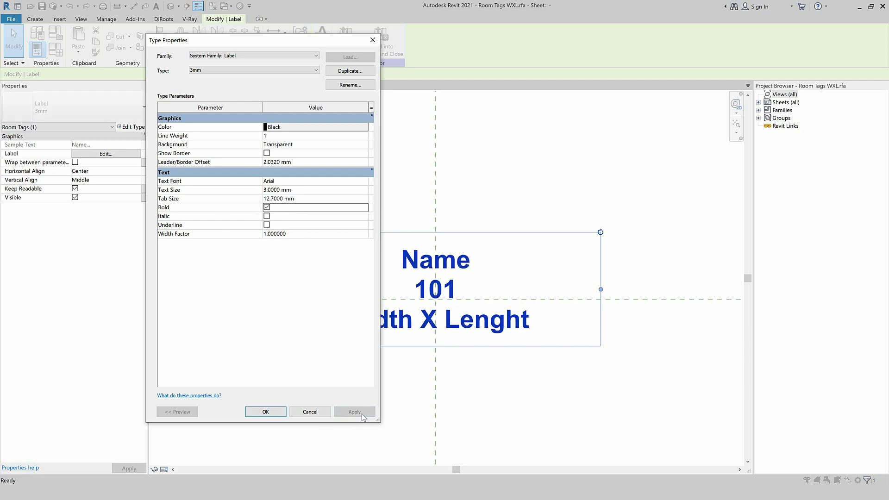
click(266, 215)
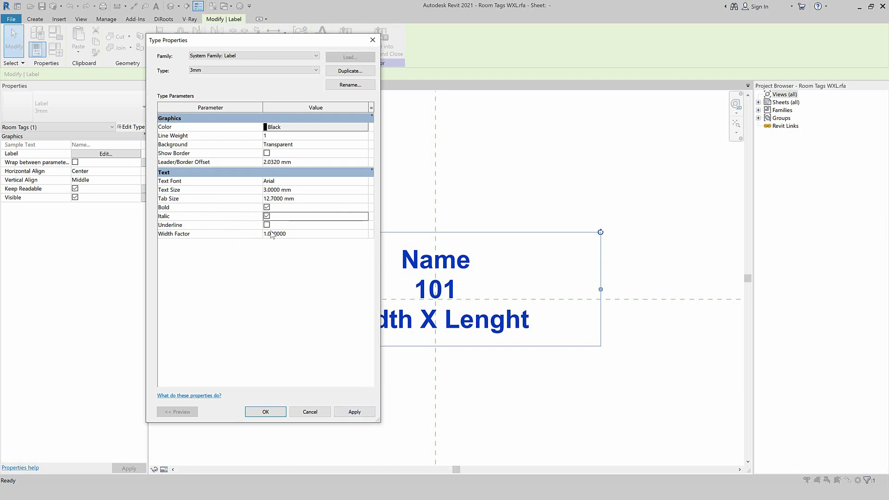
click(354, 411)
click(267, 215)
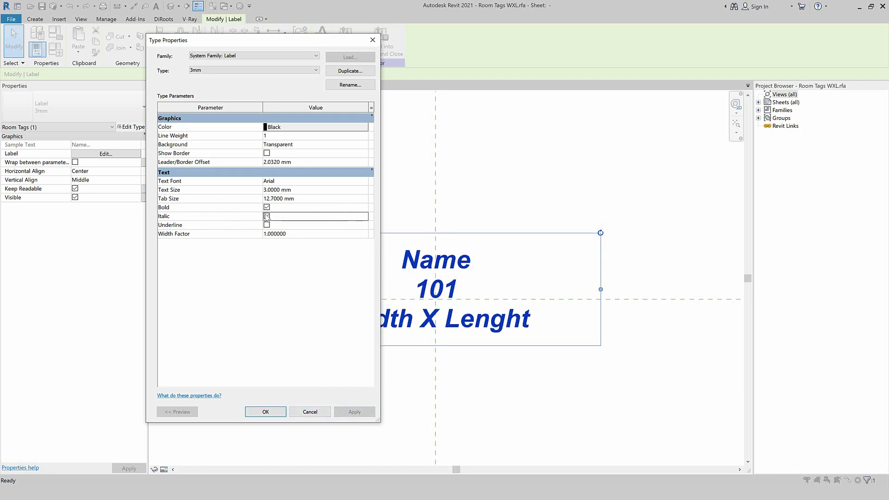
click(354, 411)
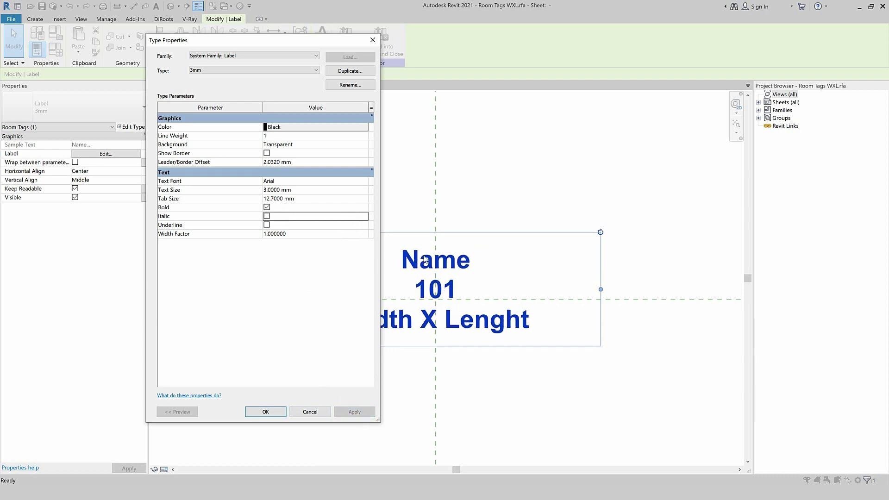
click(265, 412)
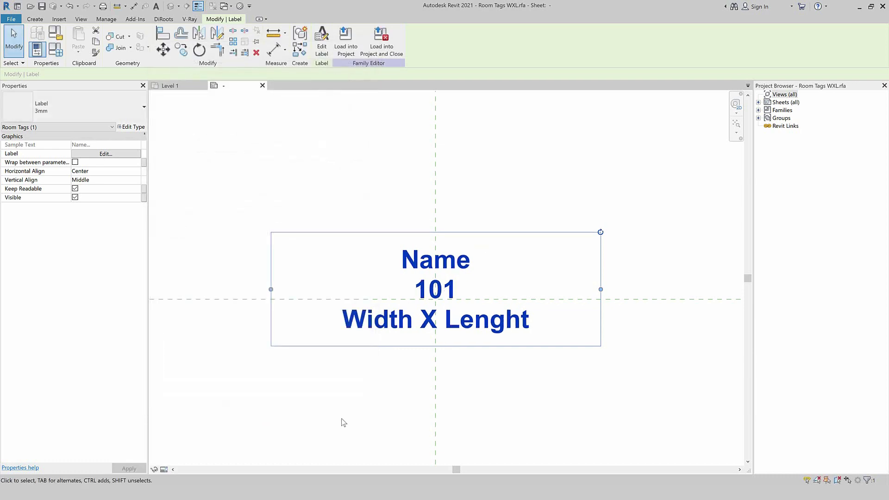
Reload Room Tags WXL into the project, overwriting the existing version, and zoom out
click(340, 49)
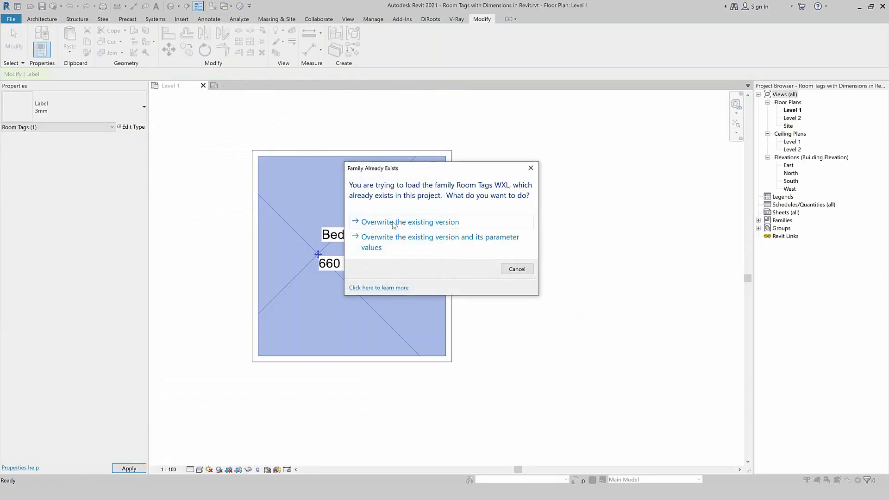
click(391, 223)
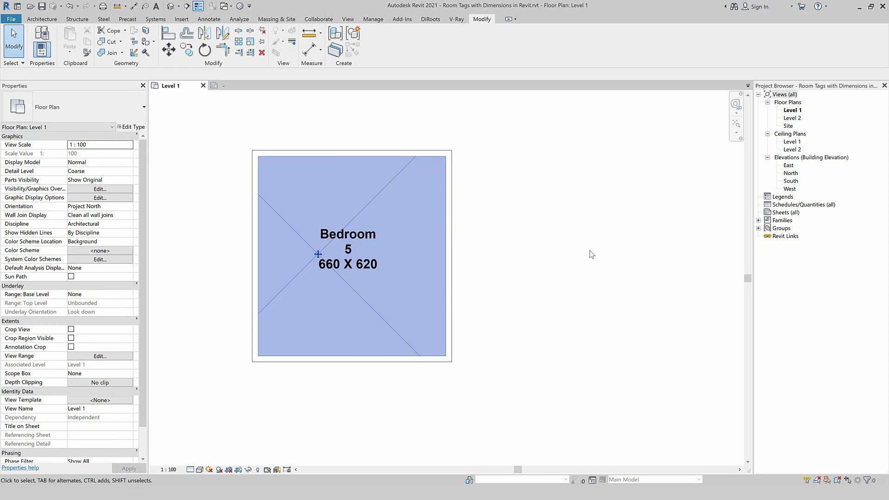
scroll(591, 254, down, 1)
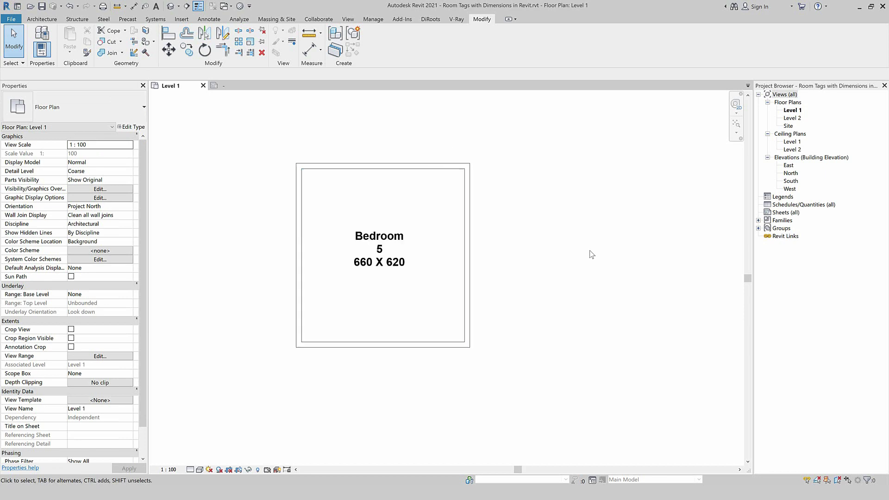